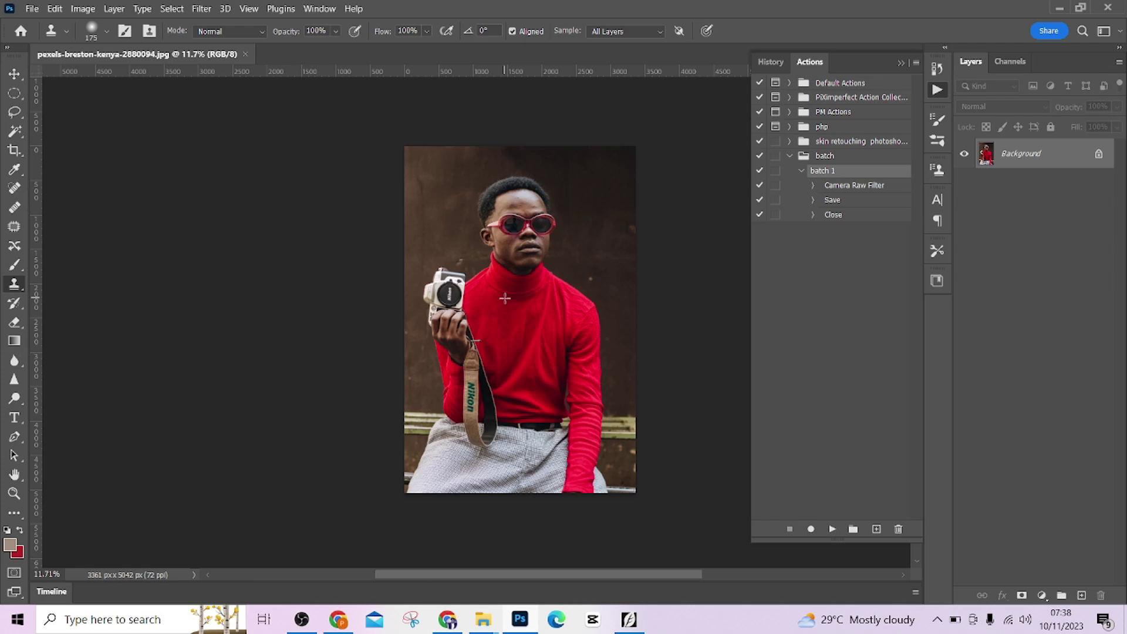
# Step: Delete the existing batch action set together with its batch 1 action
pyautogui.moveTo(879, 155); pyautogui.dragTo(898, 528)
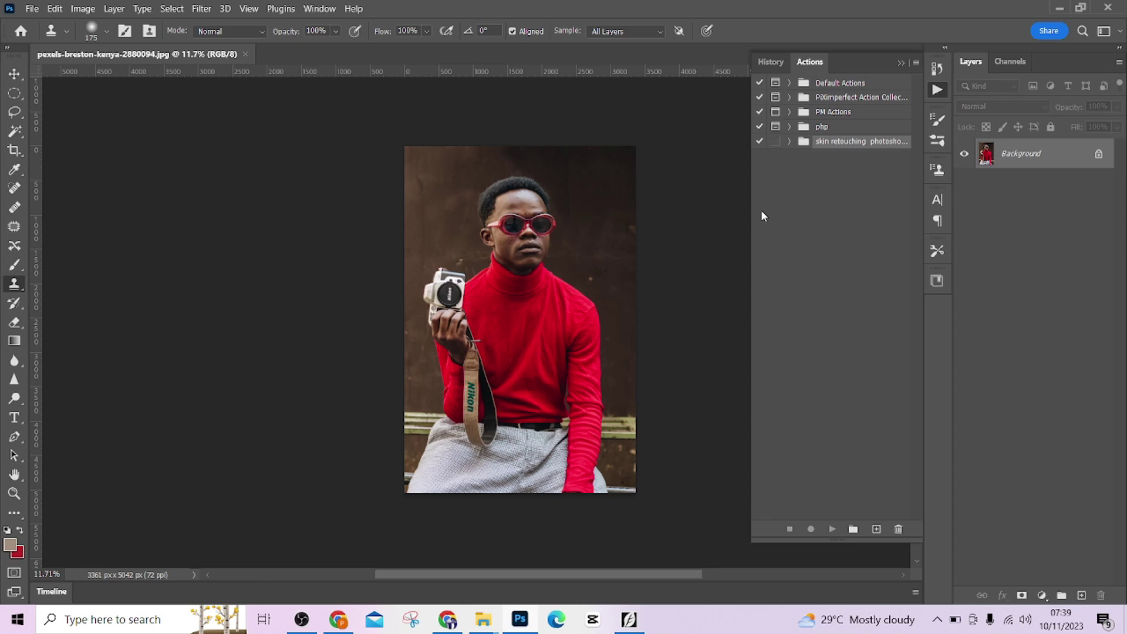
# Step: Undock and close the Actions panel, and restore it docked beside History
pyautogui.moveTo(802, 65); pyautogui.dragTo(367, 182)
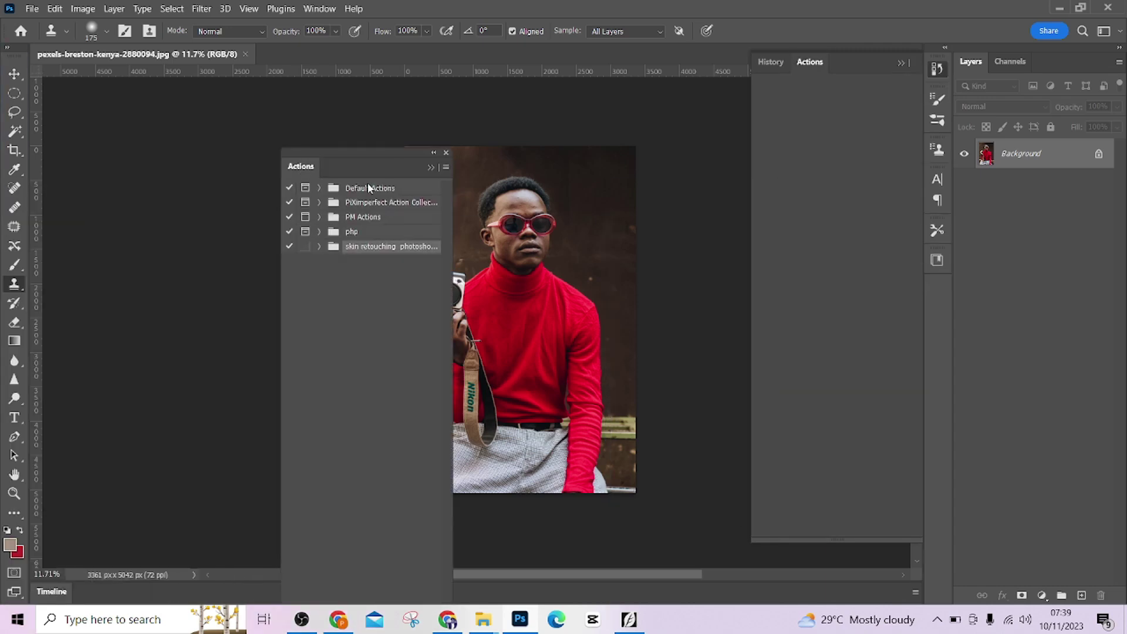
pyautogui.click(446, 153)
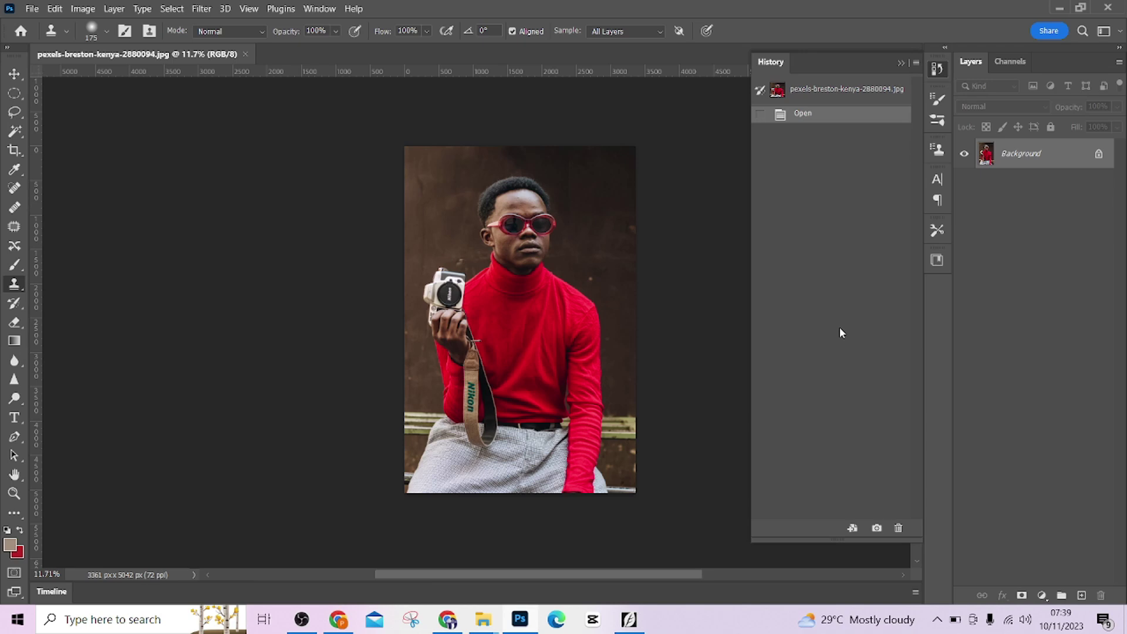
pyautogui.click(319, 8)
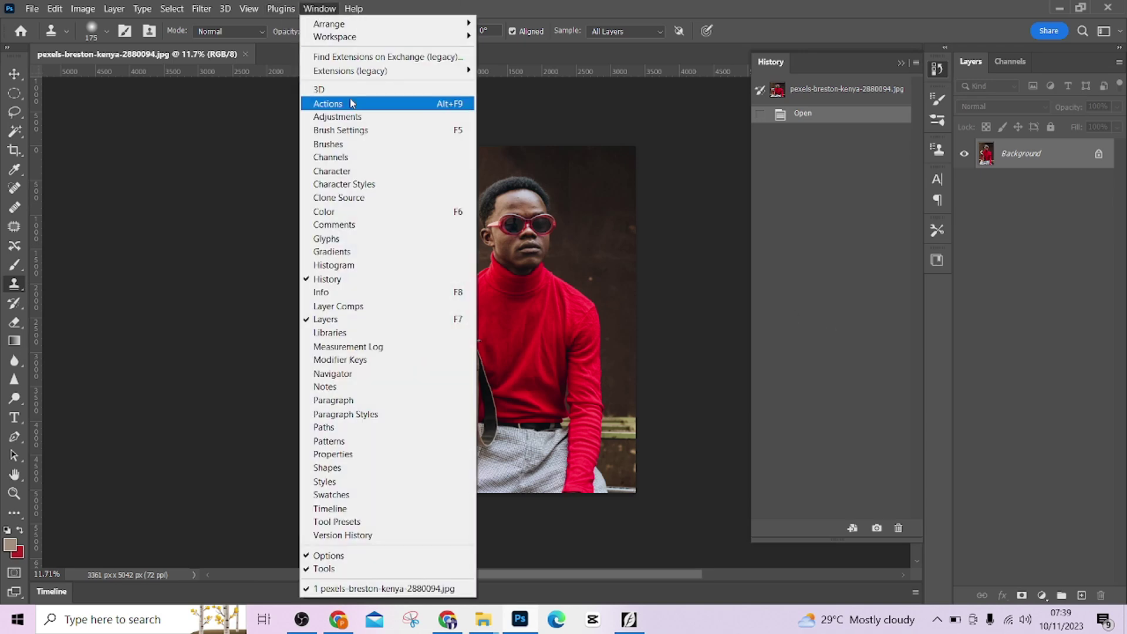
pyautogui.click(347, 104)
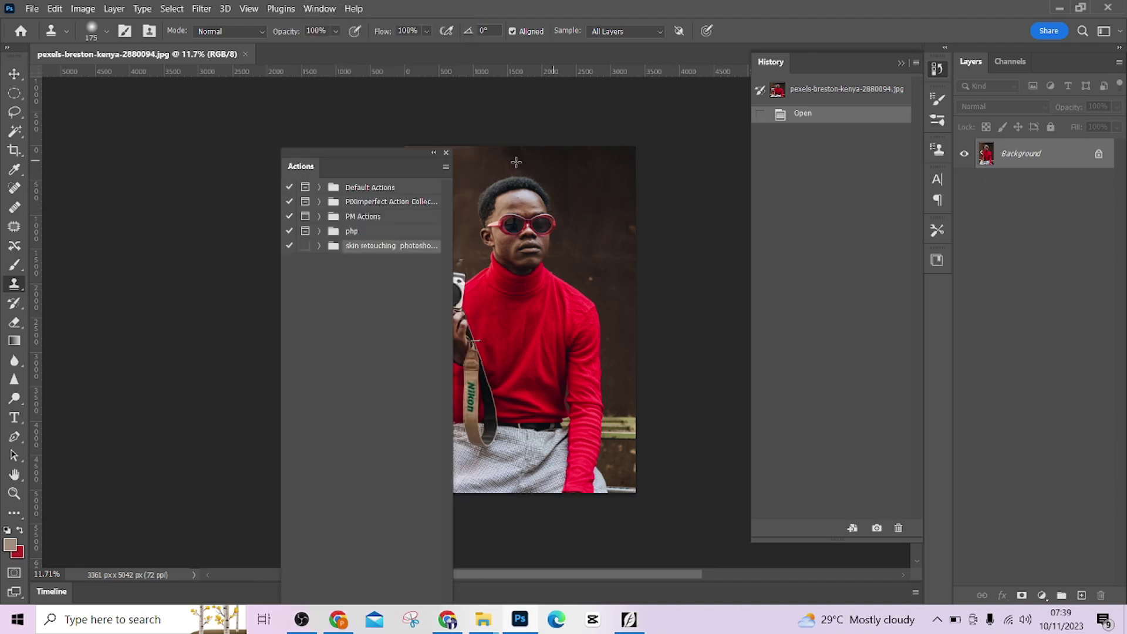
pyautogui.moveTo(370, 167); pyautogui.dragTo(851, 71)
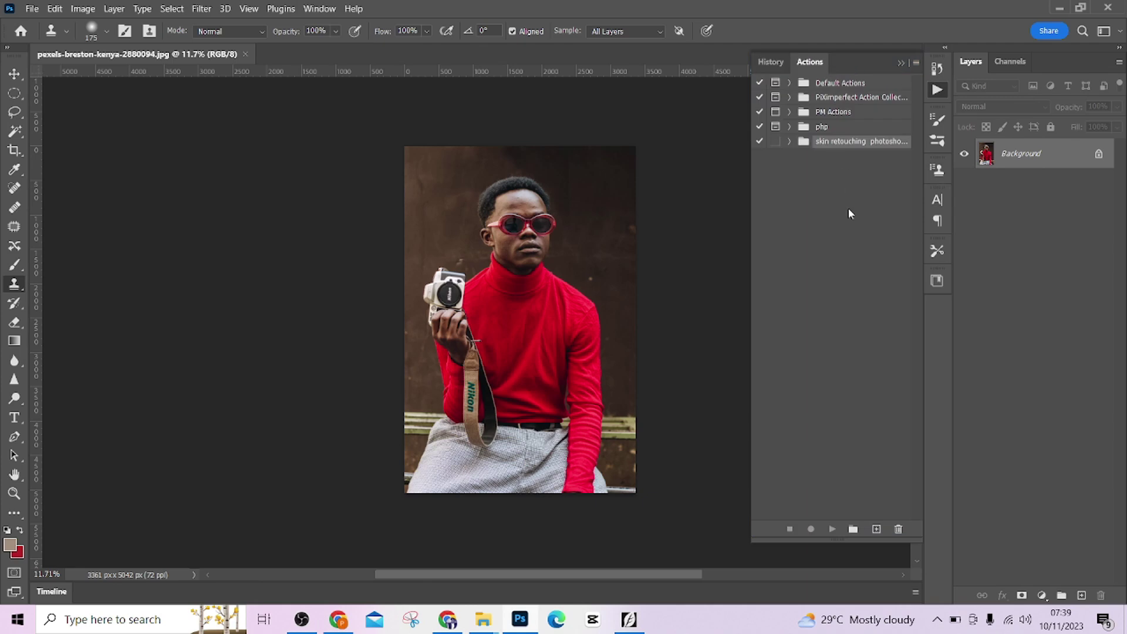
# Step: Create a new action set named BATCH
pyautogui.click(853, 529)
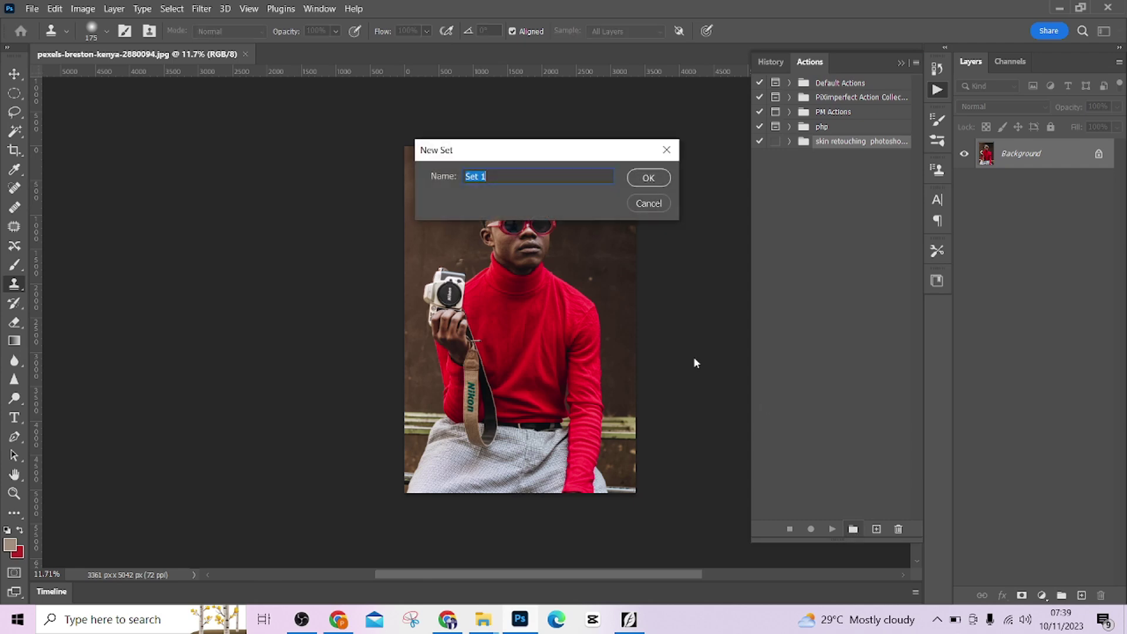
pyautogui.write('BATCH')
pyautogui.click(648, 177)
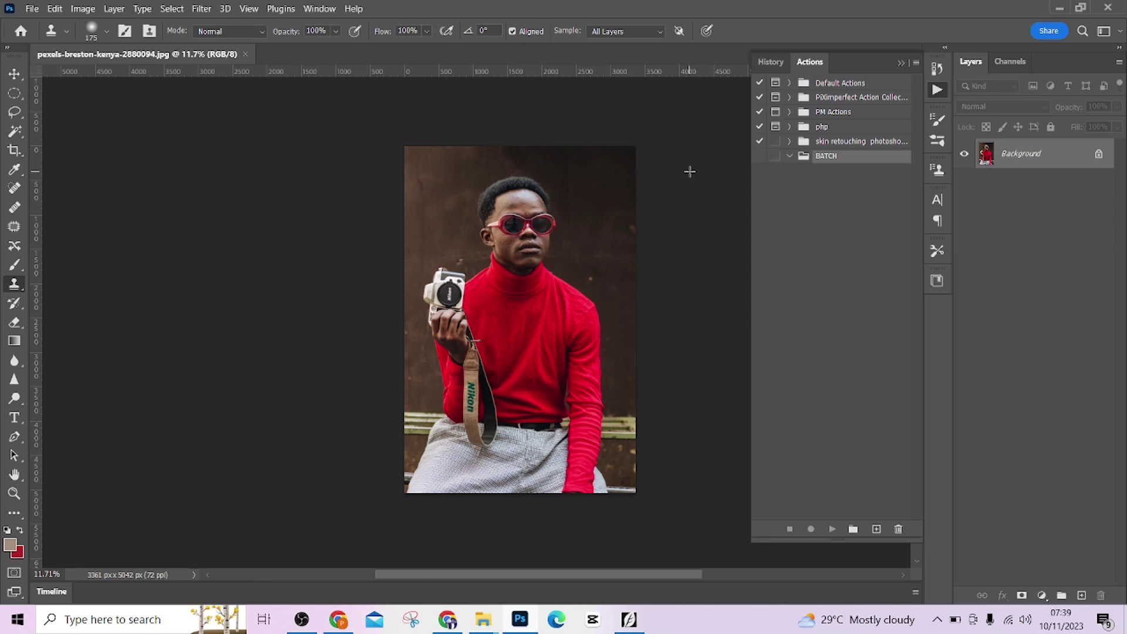
# Step: Create an action named BATCH1 in the BATCH set and start recording it
pyautogui.click(877, 529)
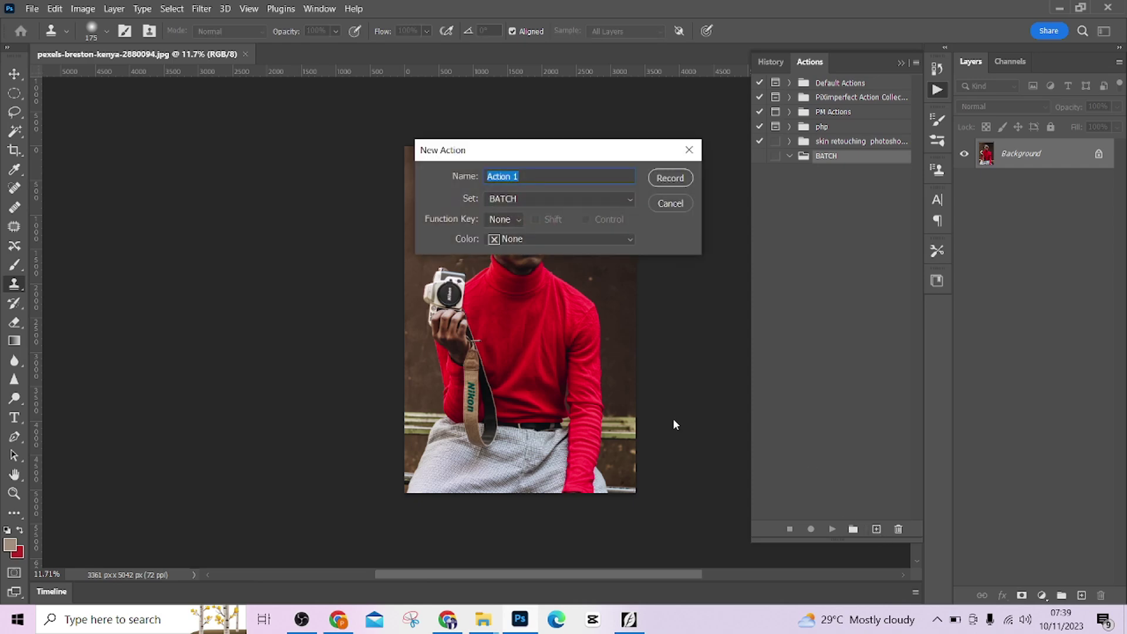
pyautogui.write('BATCH1')
pyautogui.click(677, 178)
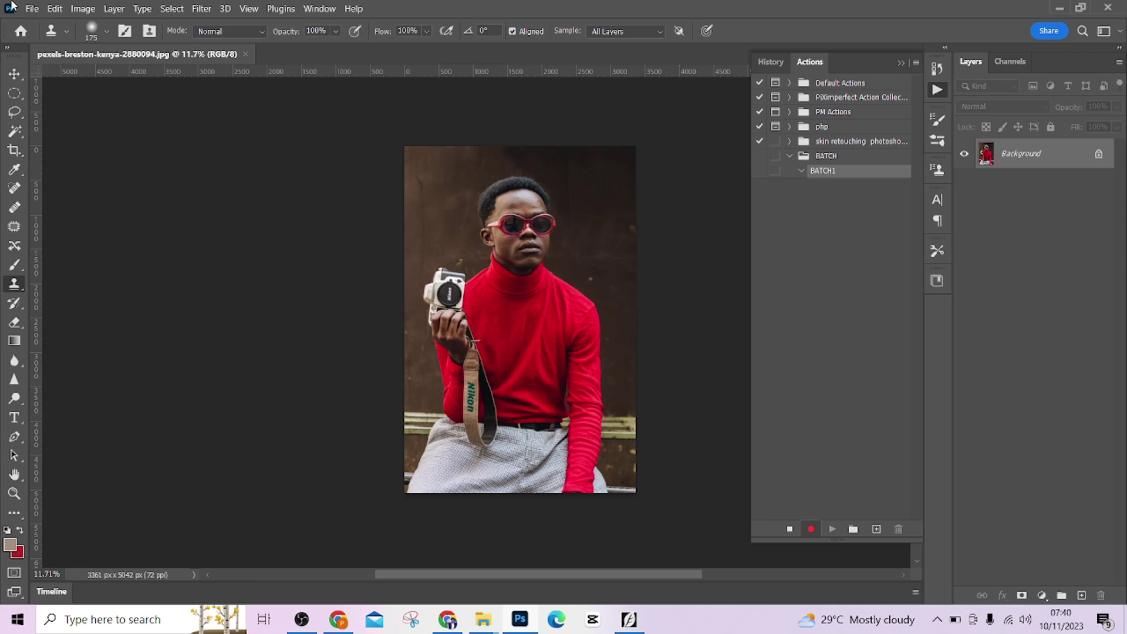
# Step: Open the Camera Raw Filter on the portrait and apply the automatic Basic adjustments
pyautogui.click(205, 10)
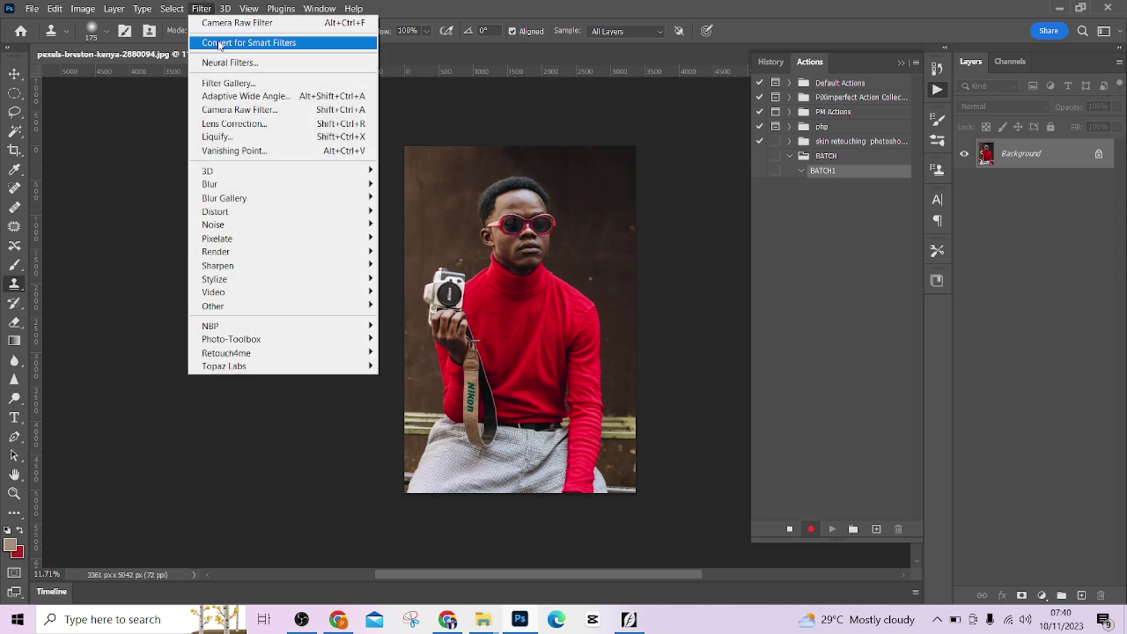
pyautogui.click(228, 111)
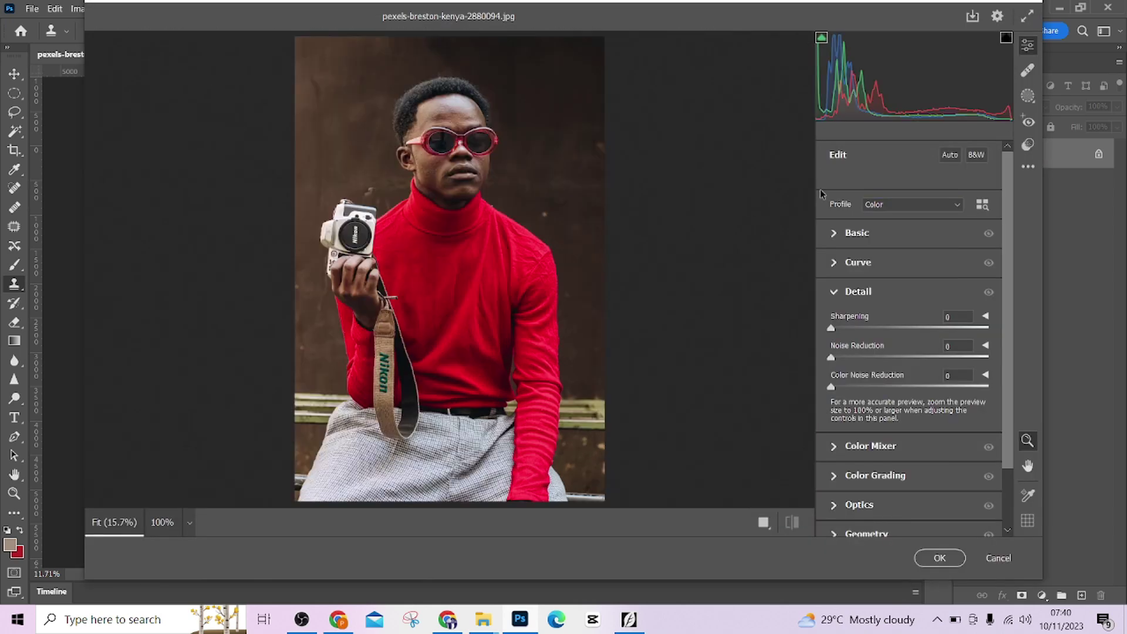
pyautogui.click(841, 241)
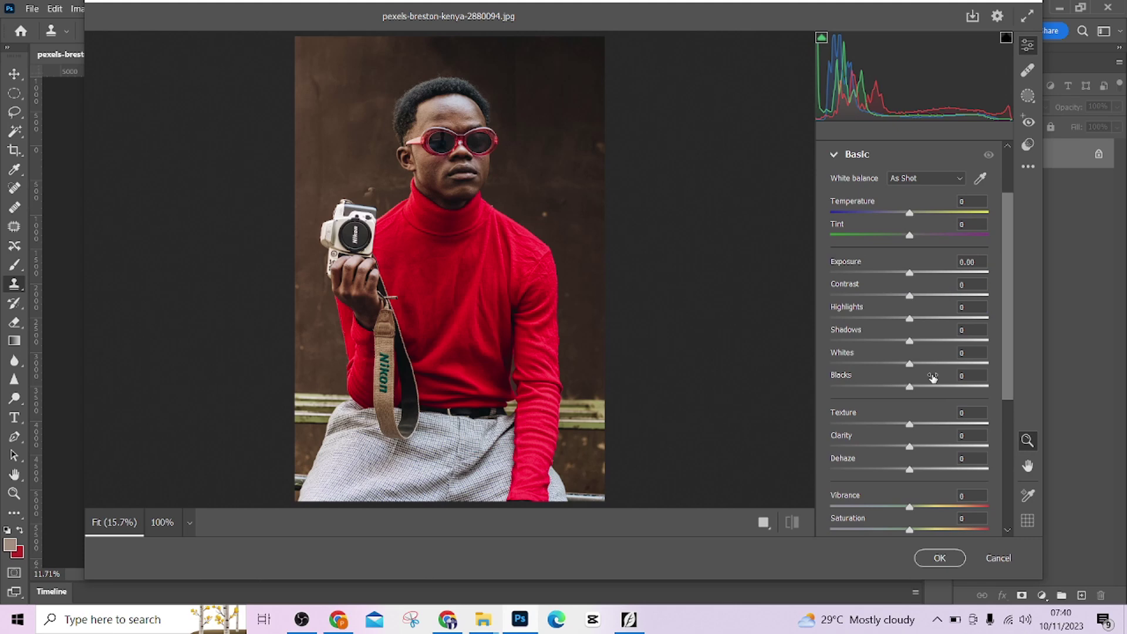
pyautogui.moveTo(933, 376)
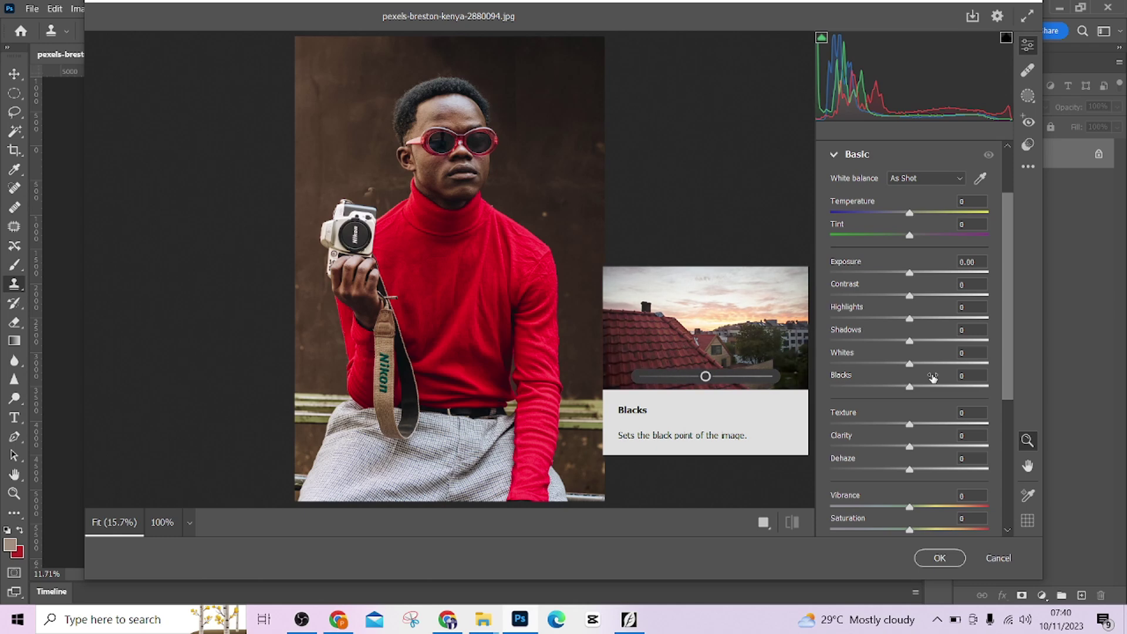
pyautogui.scroll(2, 1000, 271)
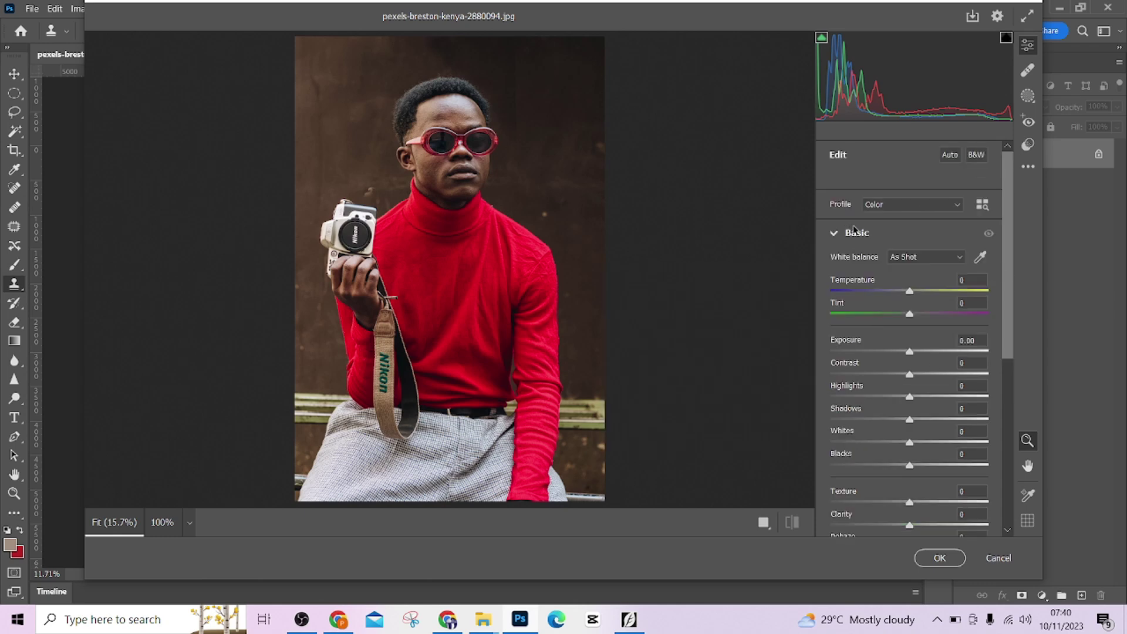
pyautogui.click(946, 153)
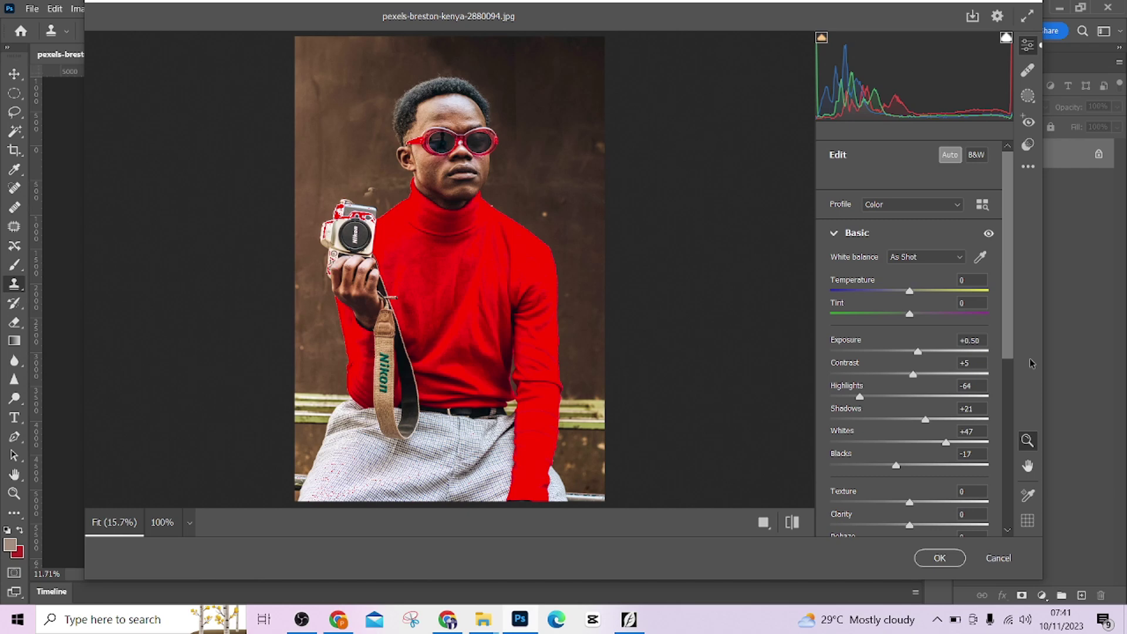
# Step: Set Vibrance to +40 and the Blue Primary saturation in Calibration to +45
pyautogui.scroll(-5, 886, 347)
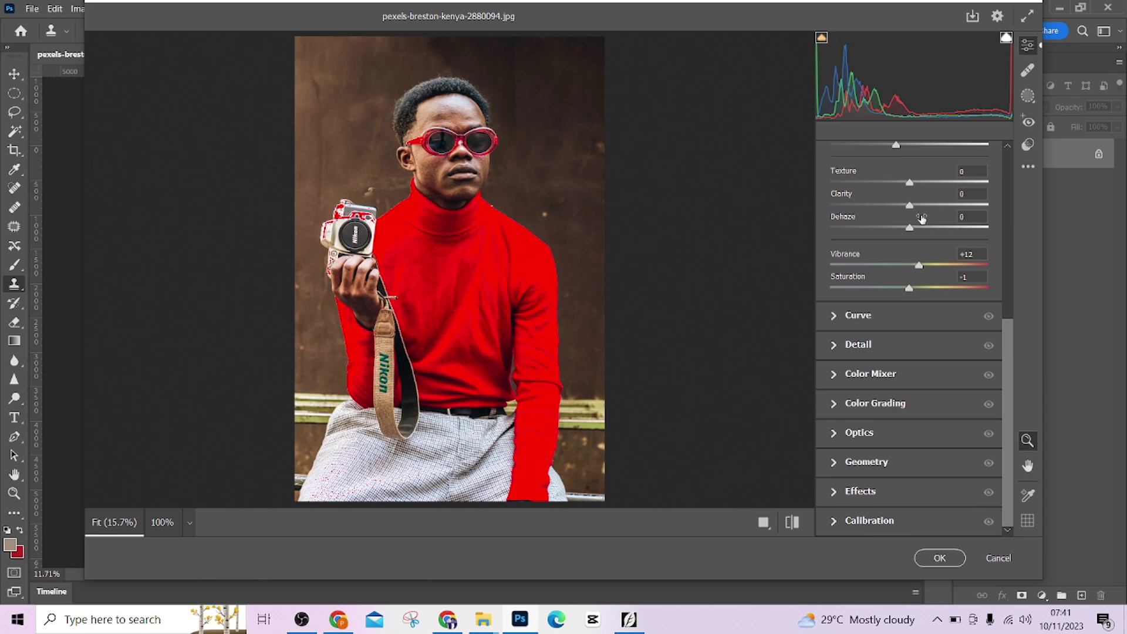
pyautogui.moveTo(923, 266); pyautogui.dragTo(944, 266)
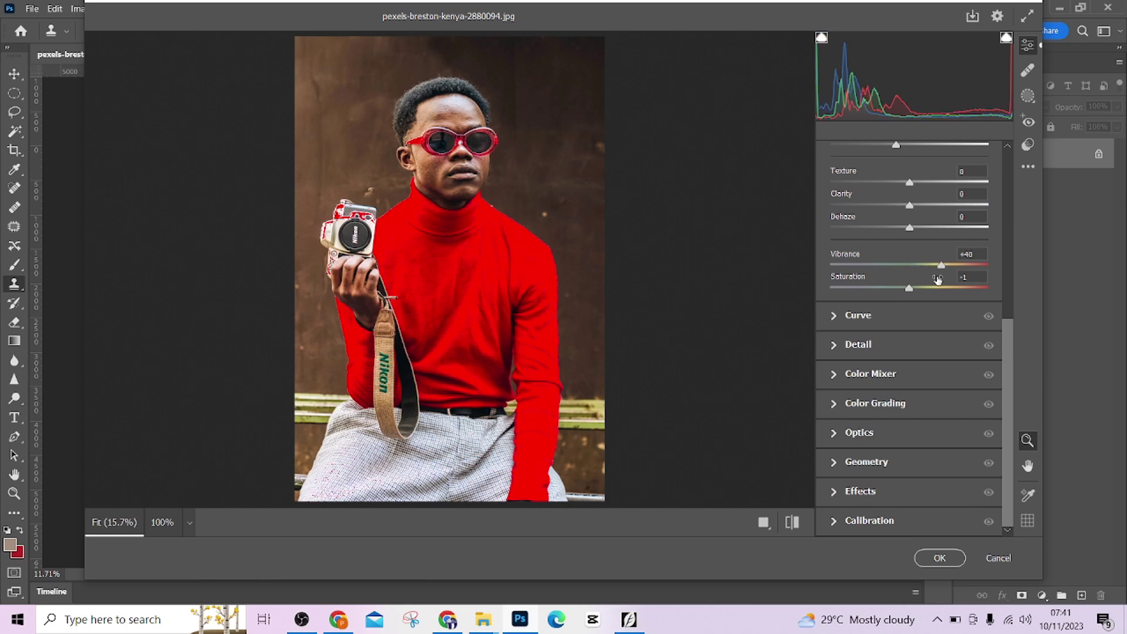
pyautogui.click(833, 521)
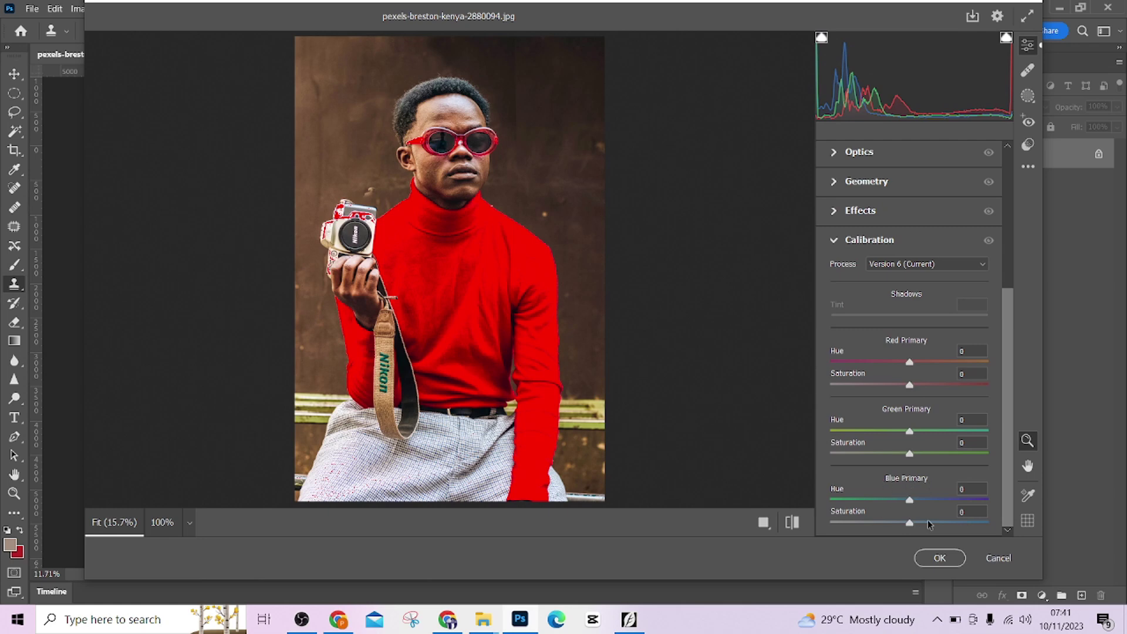
pyautogui.moveTo(926, 524); pyautogui.dragTo(944, 523)
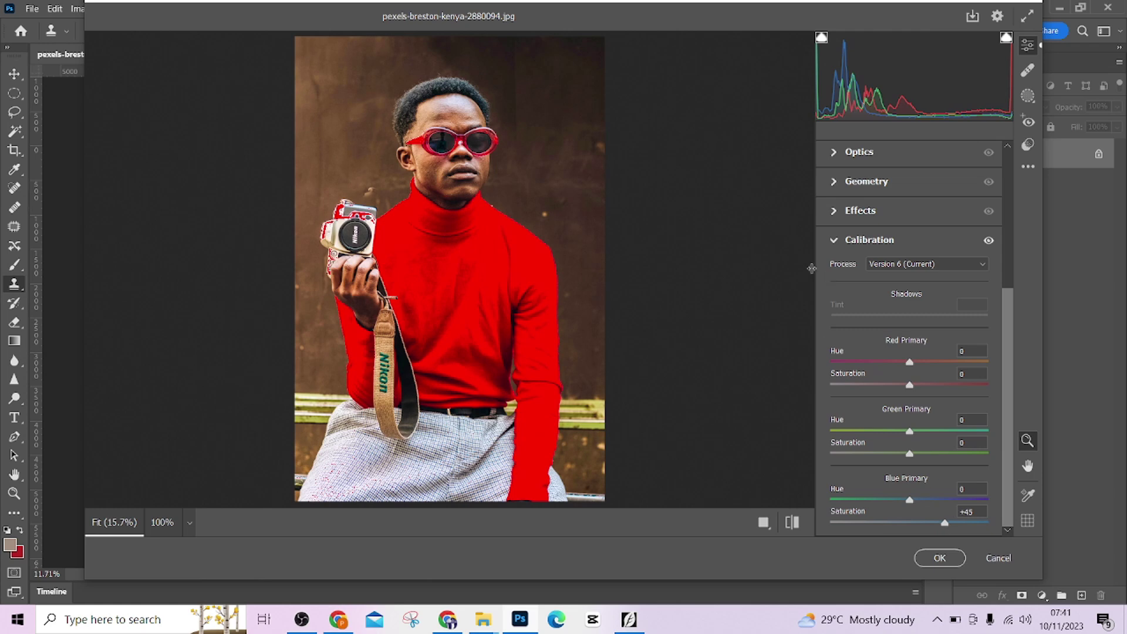
# Step: Set Sharpening to 13 and Noise Reduction to 64 in the Detail adjustments
pyautogui.scroll(3, 834, 214)
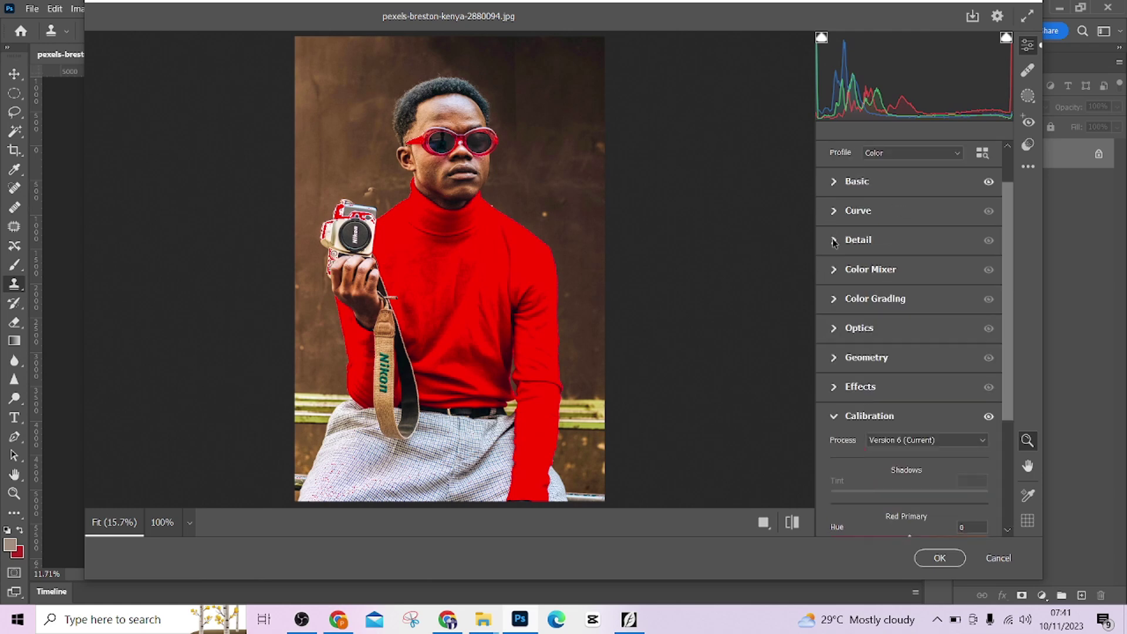
pyautogui.click(835, 241)
pyautogui.scroll(1, 835, 244)
pyautogui.moveTo(861, 357); pyautogui.dragTo(914, 367)
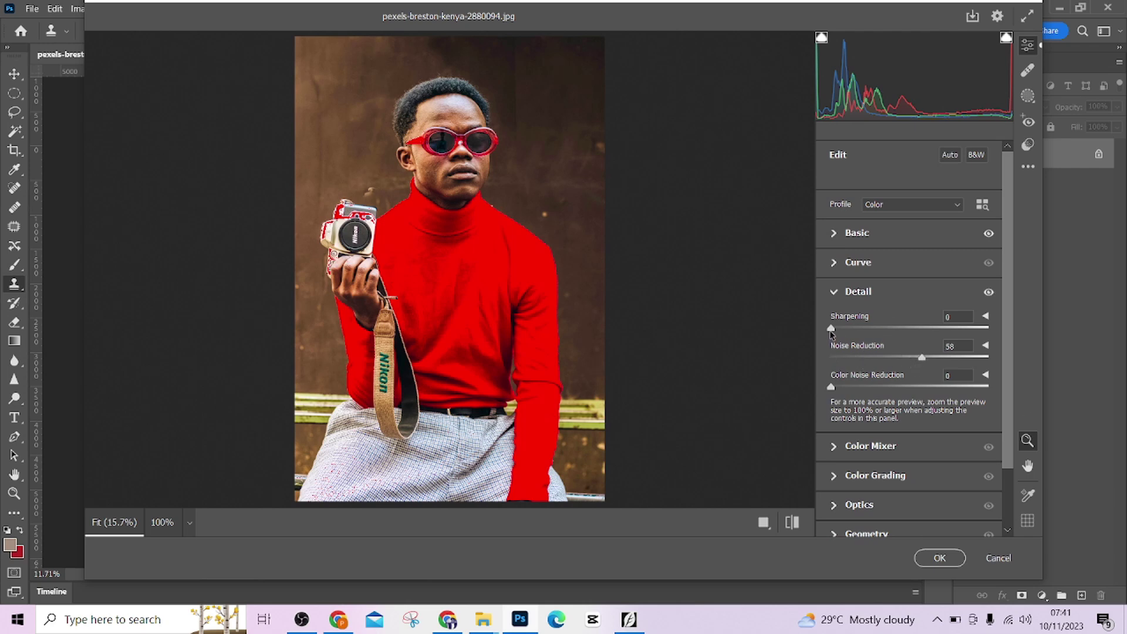
pyautogui.moveTo(831, 328); pyautogui.dragTo(844, 330)
pyautogui.moveTo(920, 357); pyautogui.dragTo(930, 357)
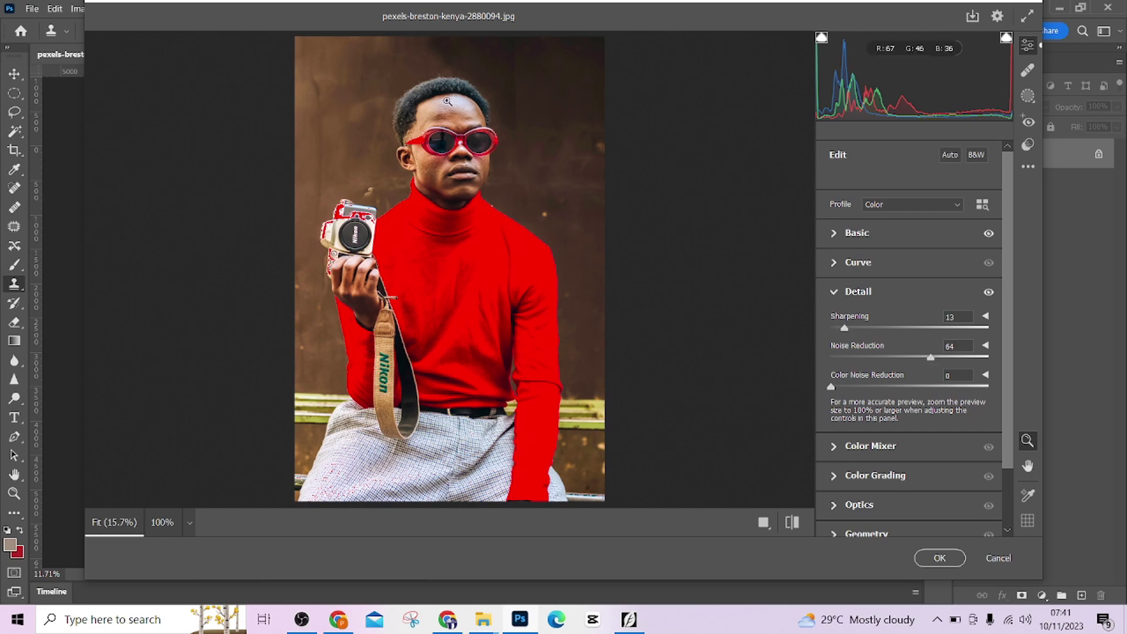
# Step: Check the facial skin up close and raise Noise Reduction to 71
pyautogui.click(451, 110)
pyautogui.scroll(-5, 527, 369)
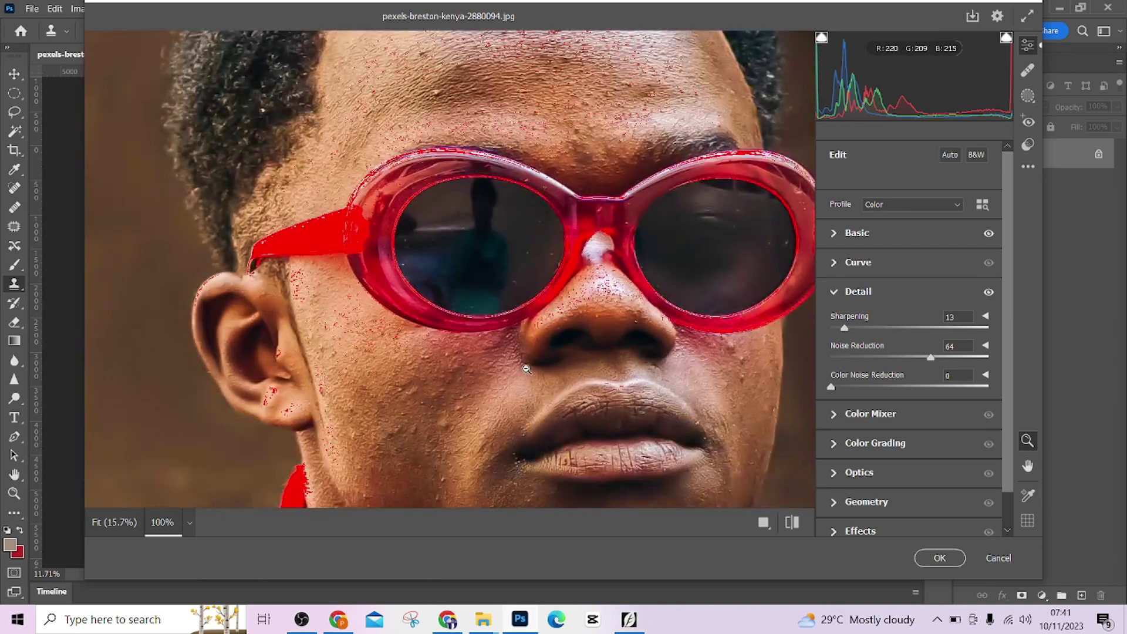
pyautogui.scroll(-3, 527, 369)
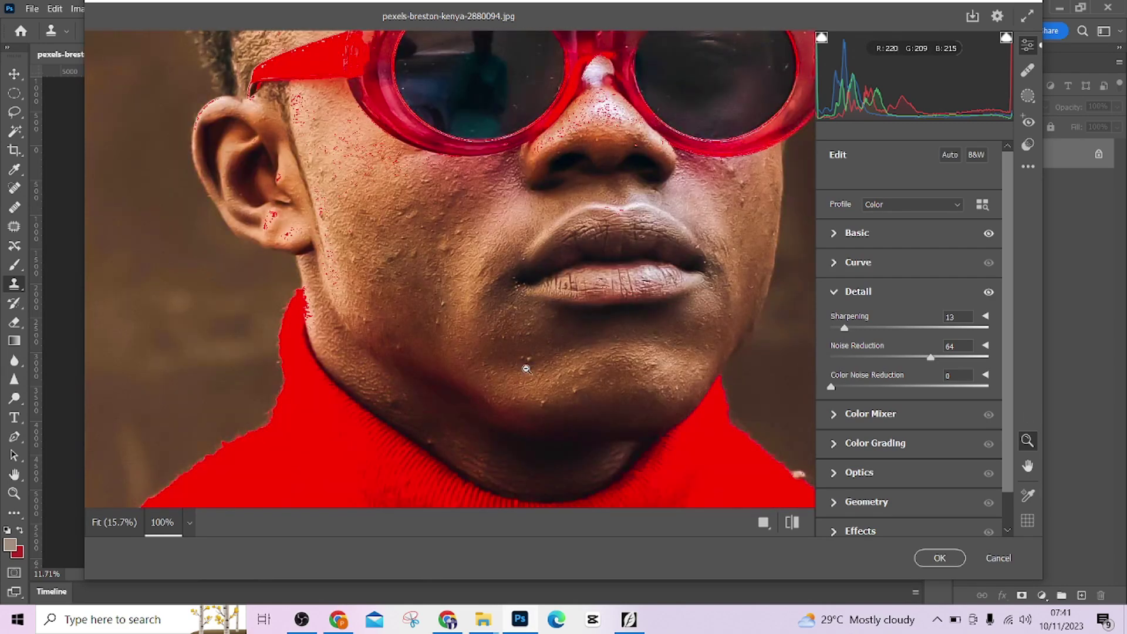
pyautogui.click(526, 368)
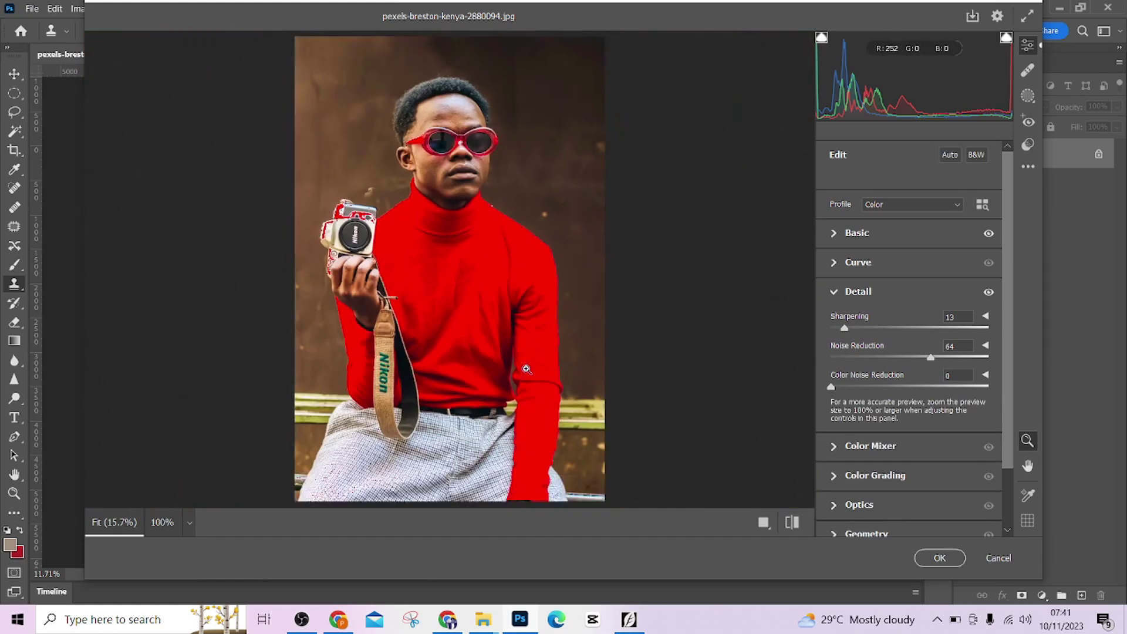
pyautogui.moveTo(931, 358); pyautogui.dragTo(944, 357)
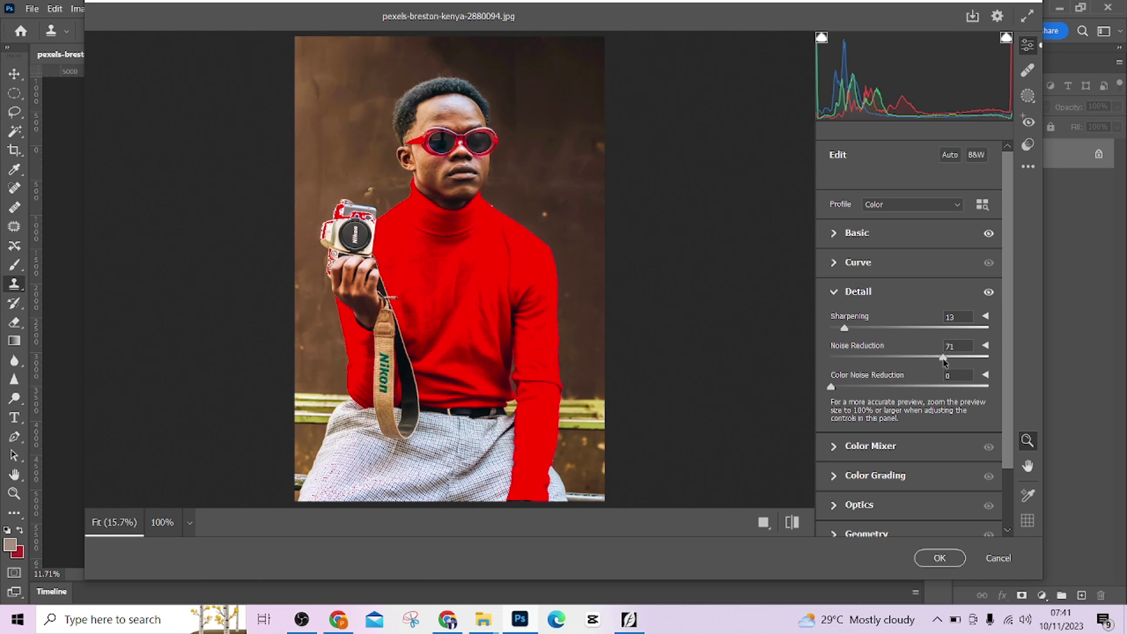
# Step: Set Texture to -13 and Clarity to -11 in the Basic adjustments, and apply the Camera Raw Filter
pyautogui.click(838, 245)
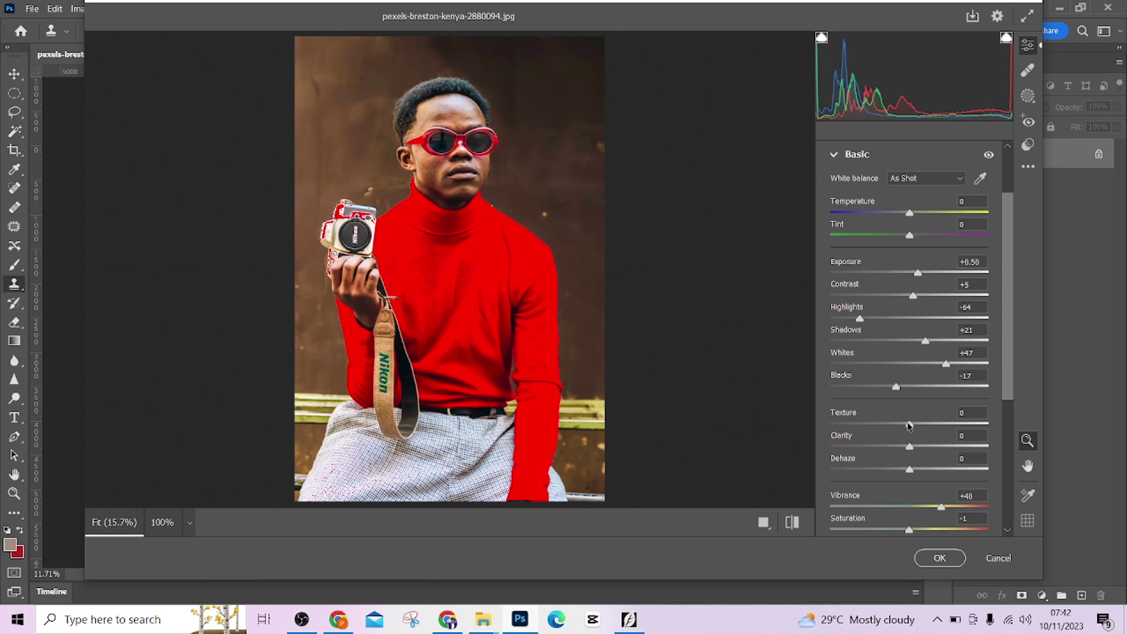
pyautogui.moveTo(908, 425); pyautogui.dragTo(901, 449)
pyautogui.scroll(5, 467, 126)
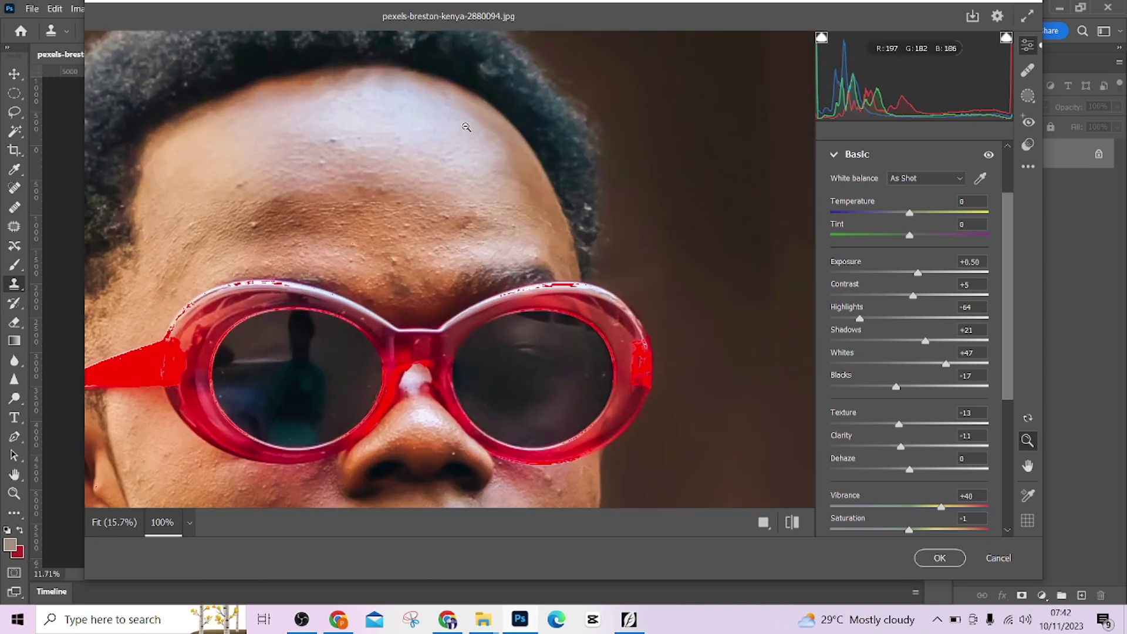
pyautogui.scroll(-5, 375, 242)
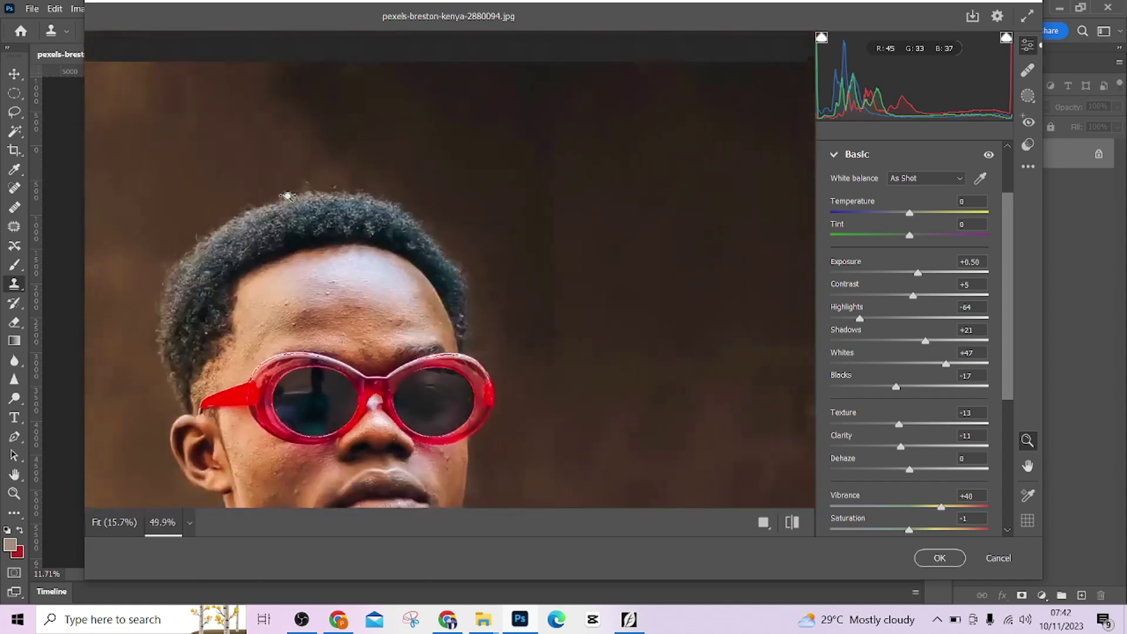
pyautogui.scroll(-3, 429, 222)
pyautogui.scroll(-3, 404, 244)
pyautogui.scroll(-2, 403, 243)
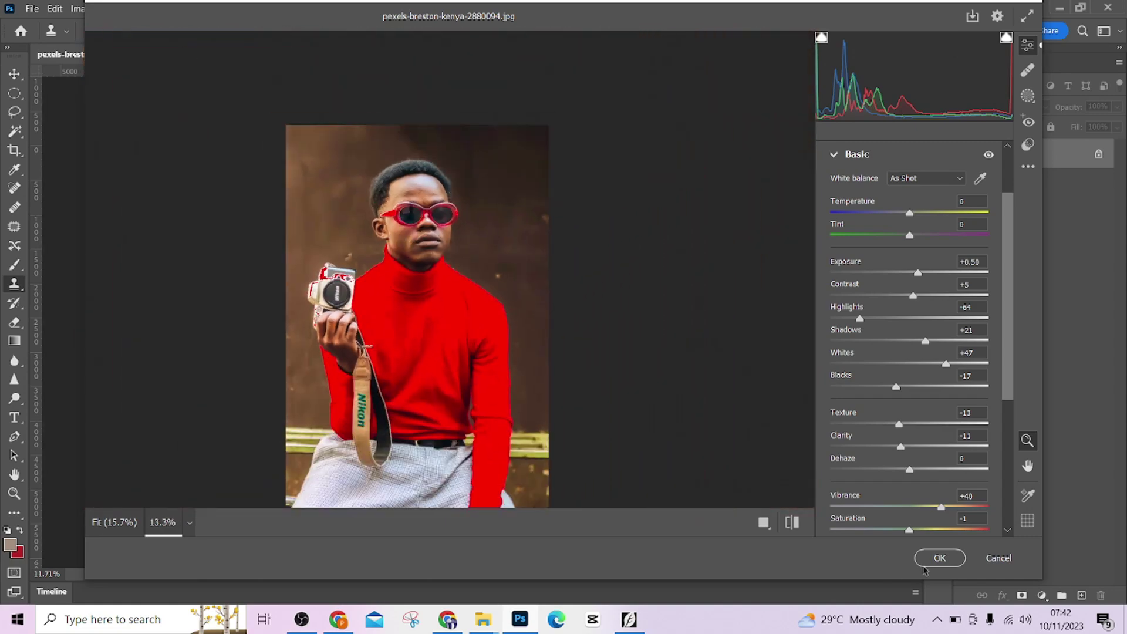
pyautogui.click(939, 557)
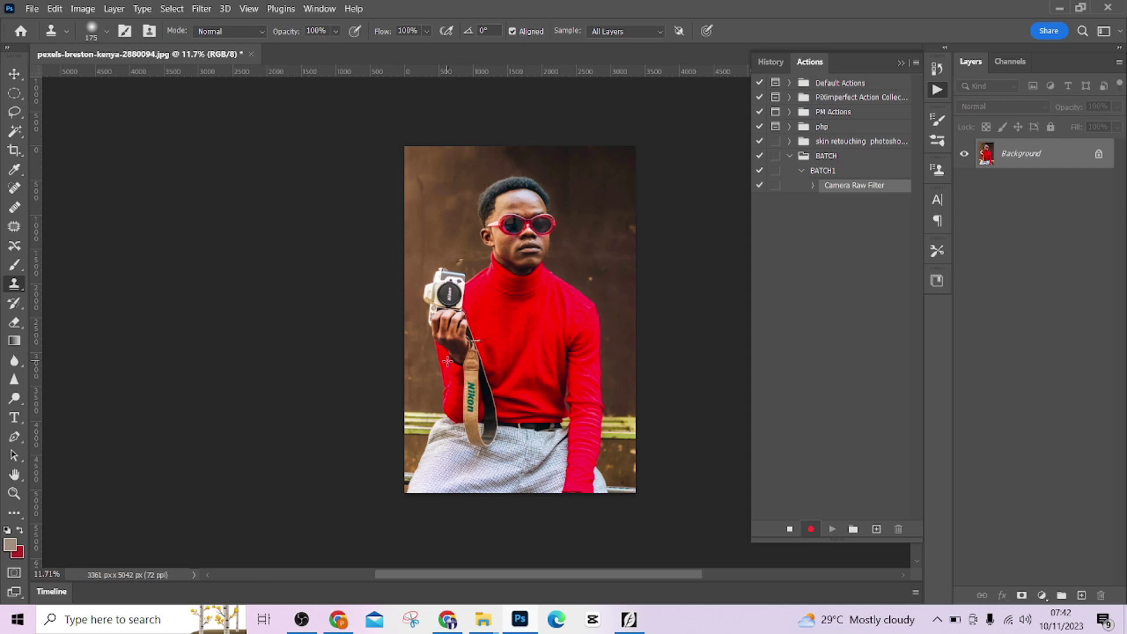
# Step: Save a JPEG copy of the edited photo in the PICS folder at quality 12
pyautogui.hotkey('ctrl', 'alt', 's')
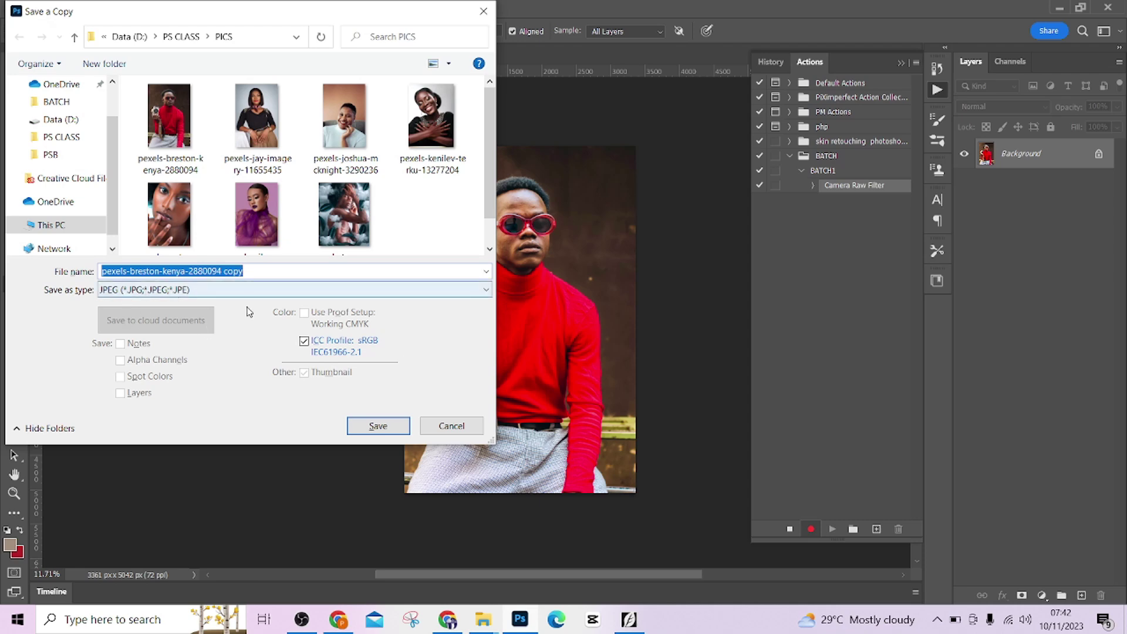
pyautogui.click(384, 430)
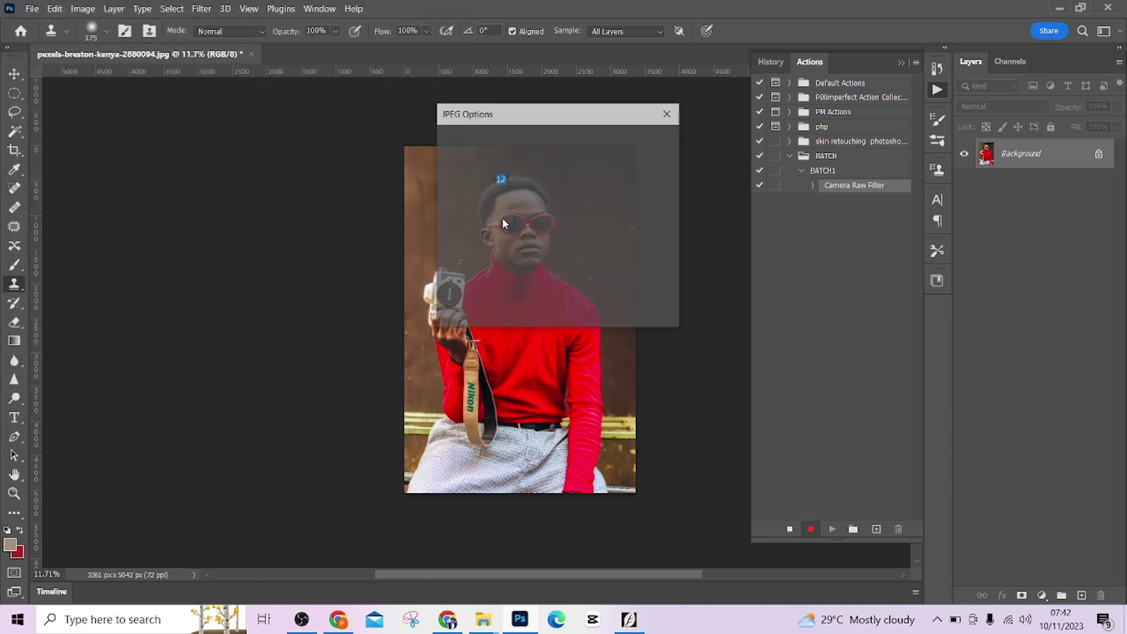
pyautogui.click(639, 142)
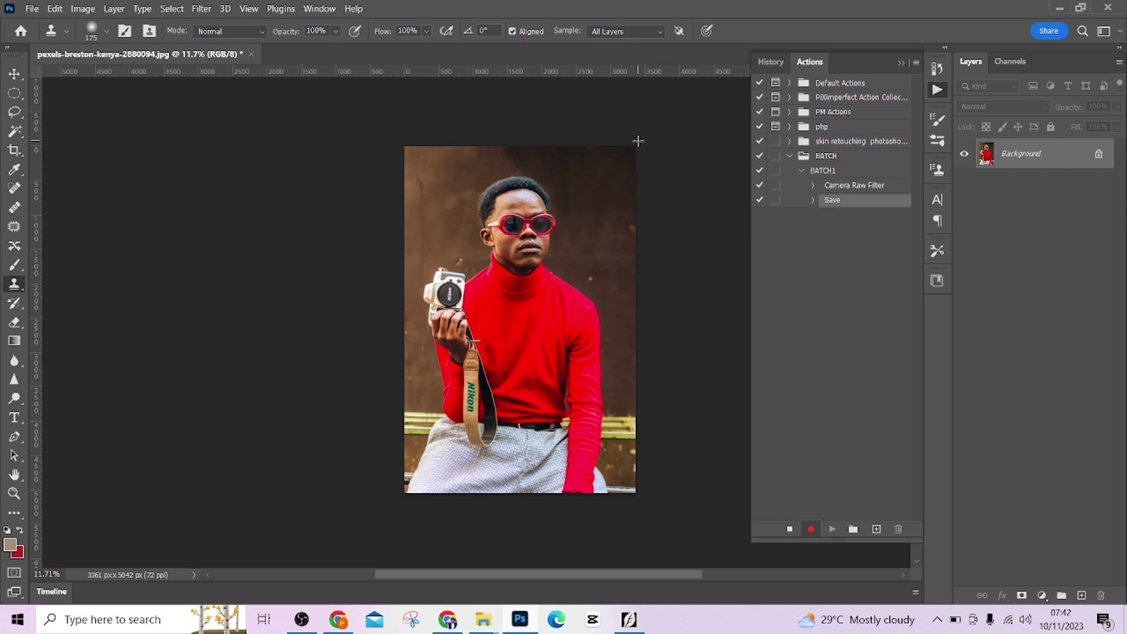
# Step: End the BATCH1 recording with closing the photo without saving changes, and delete the stray Open step from the action
pyautogui.hotkey('ctrl', 'w')
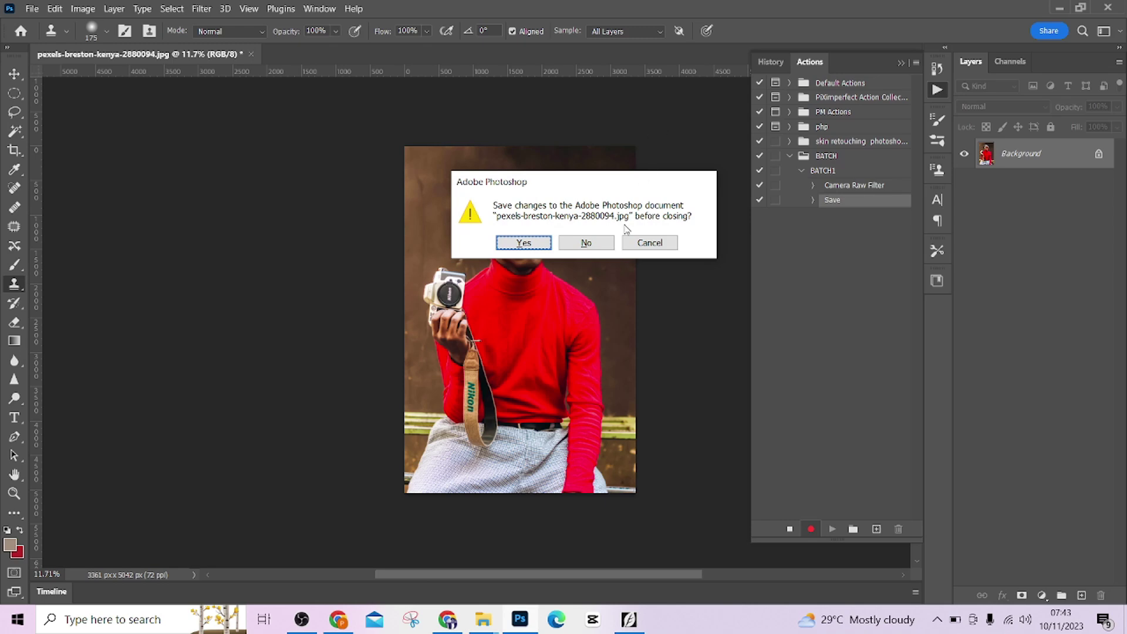
pyautogui.click(587, 243)
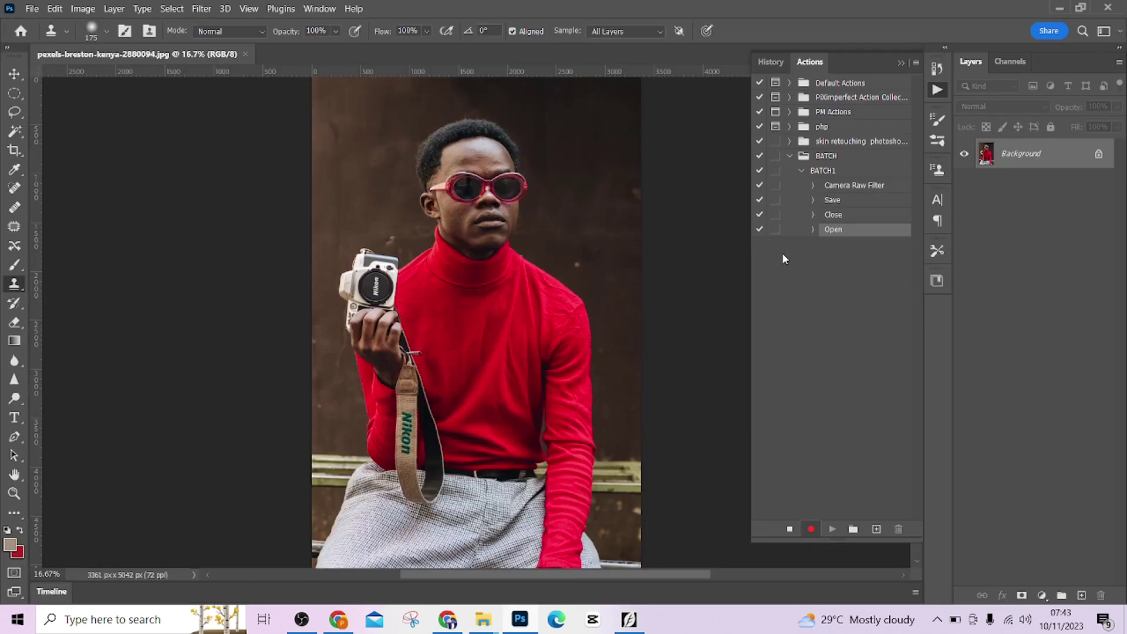
pyautogui.click(790, 528)
pyautogui.moveTo(881, 236); pyautogui.dragTo(901, 529)
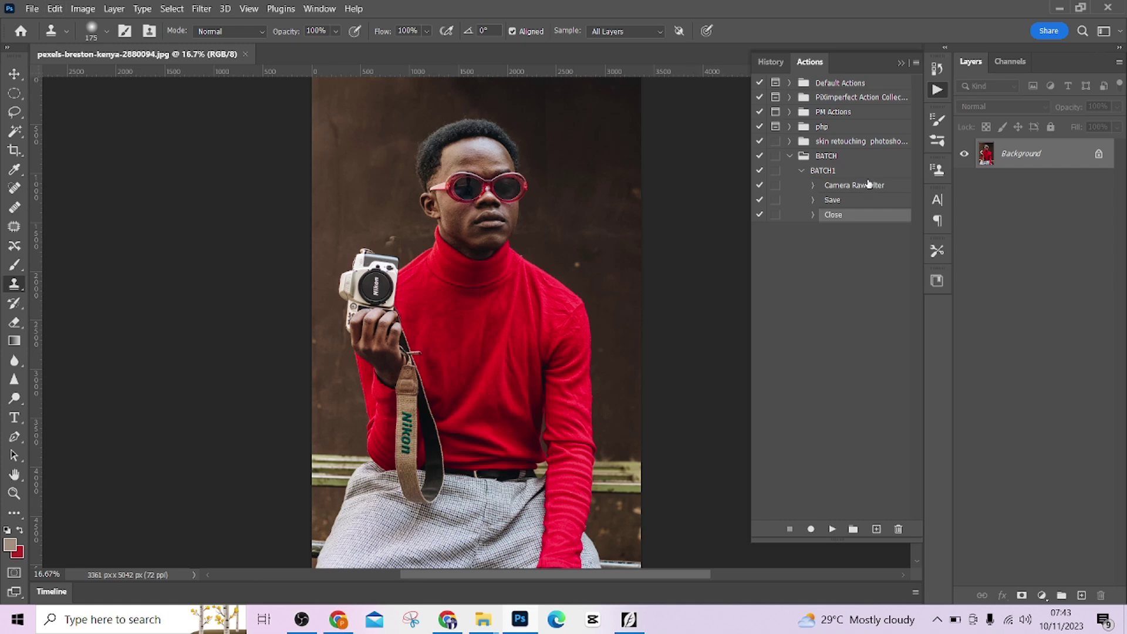
# Step: Start the Batch automation with BATCH as the action set and BATCH1 as the action
pyautogui.click(848, 174)
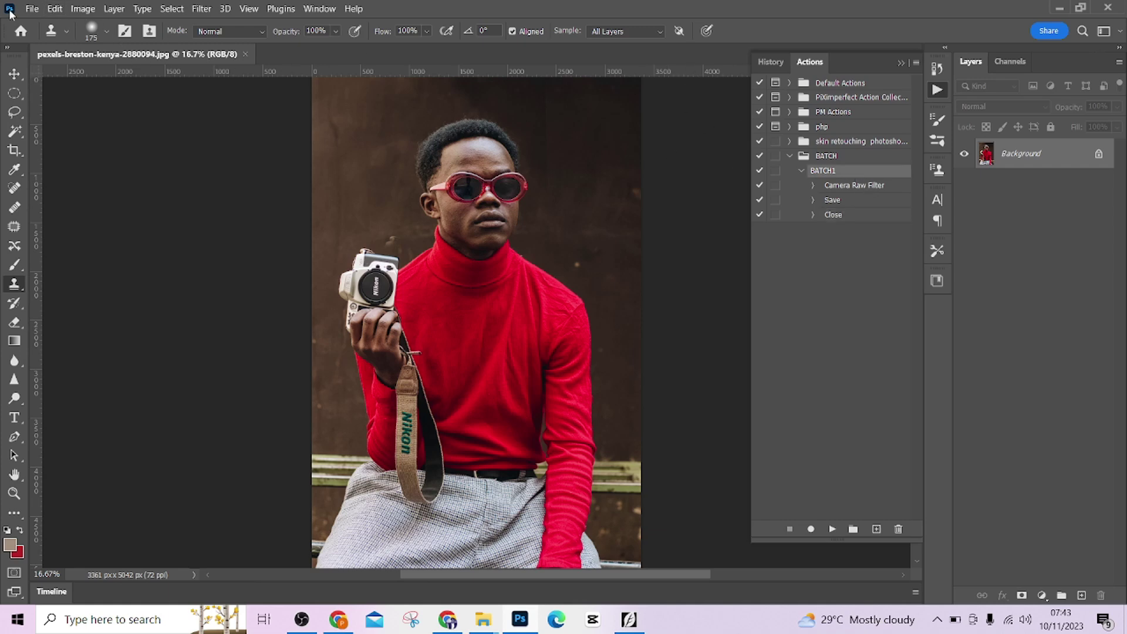
pyautogui.click(31, 9)
pyautogui.moveTo(141, 339)
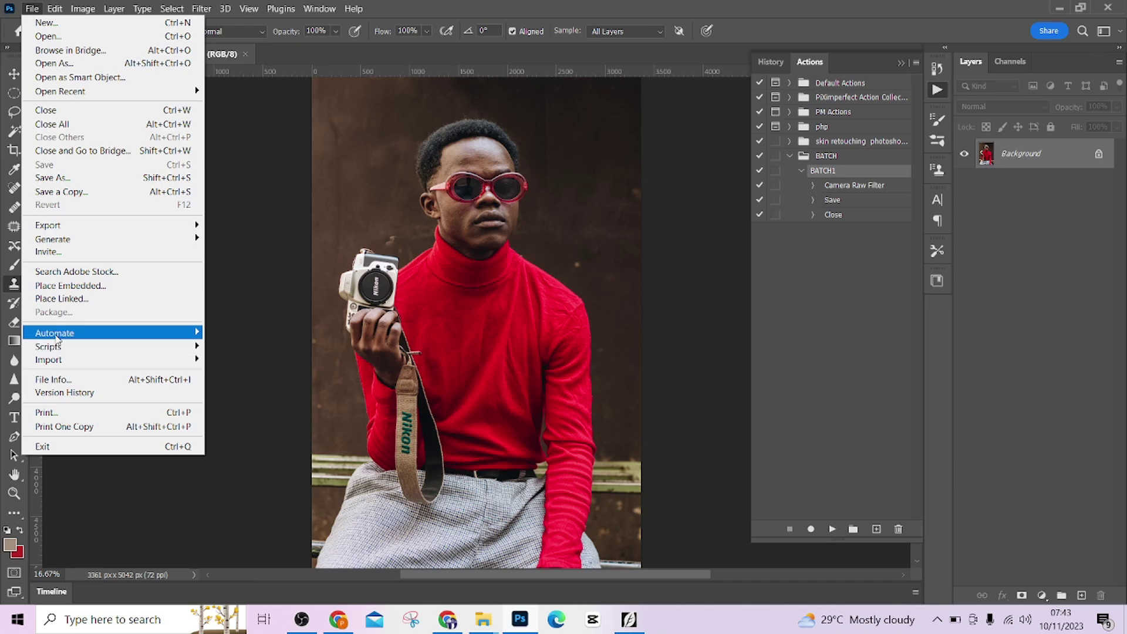
pyautogui.click(252, 335)
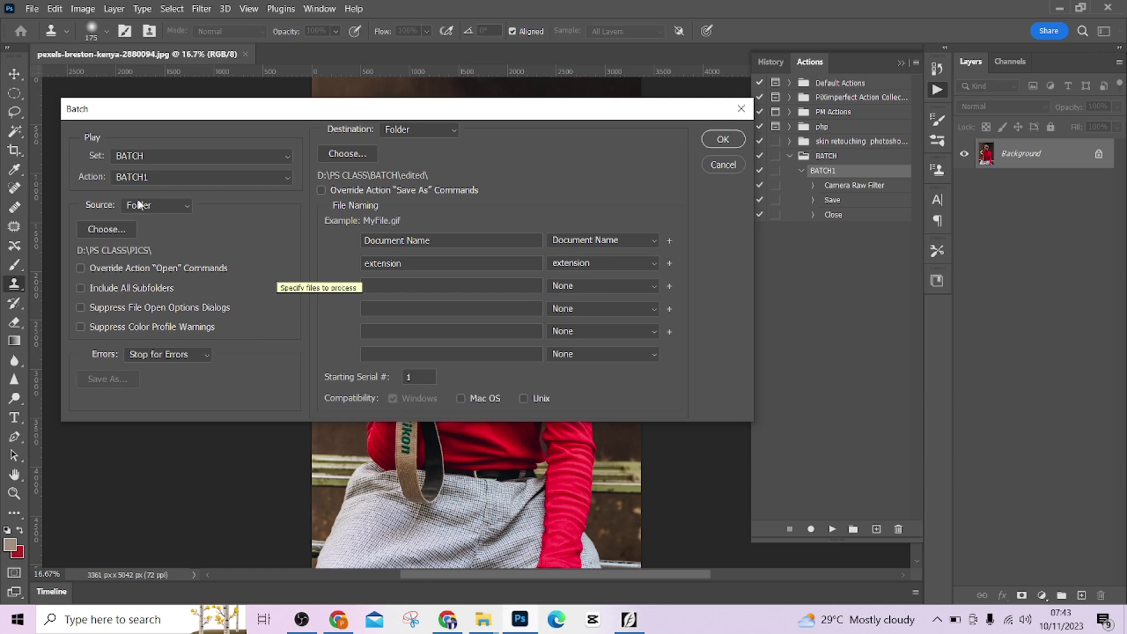
pyautogui.click(155, 157)
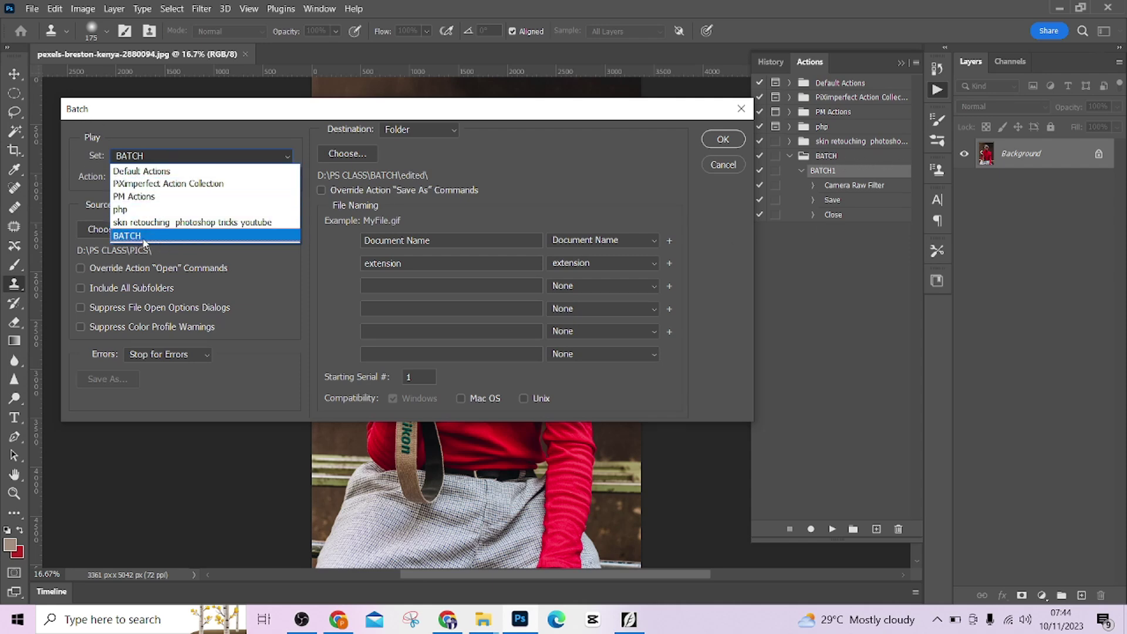
pyautogui.click(143, 238)
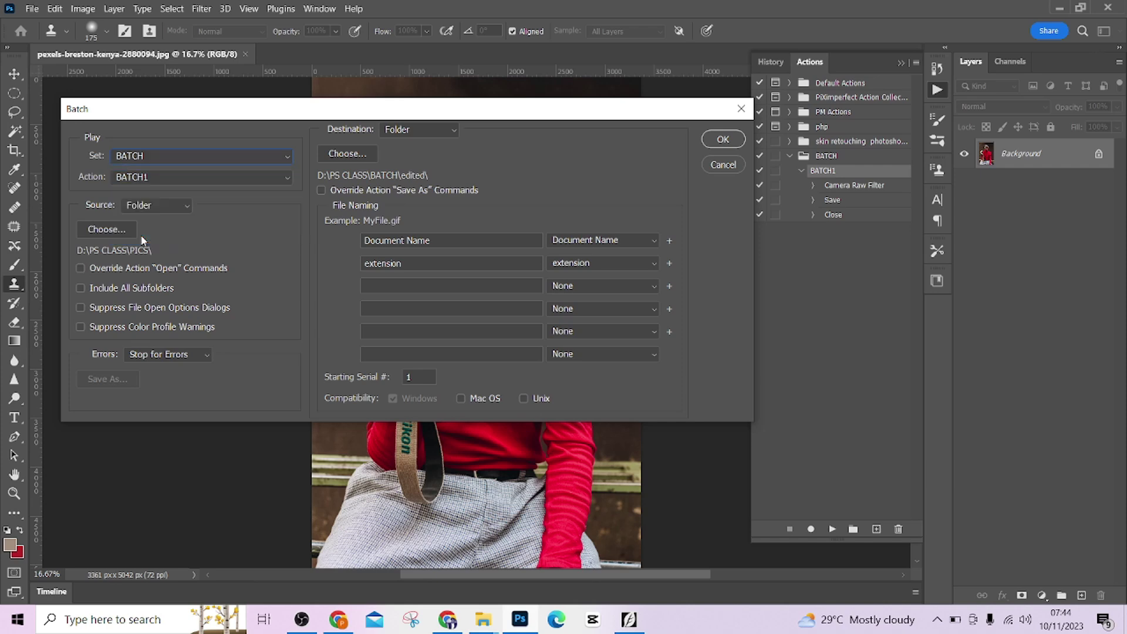
pyautogui.click(132, 180)
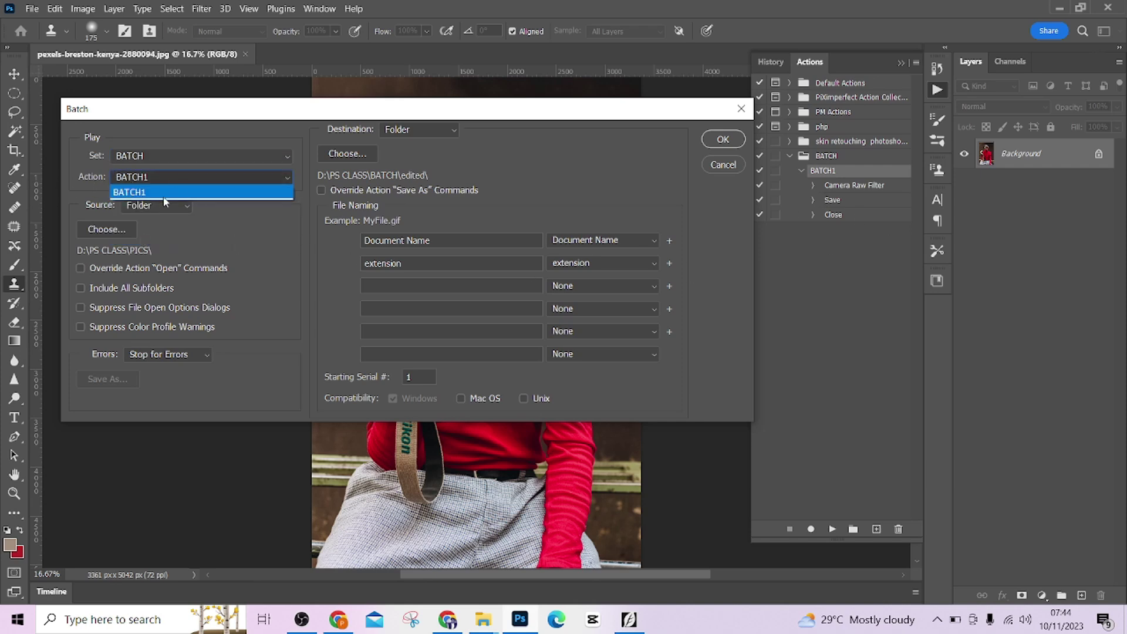
pyautogui.click(178, 194)
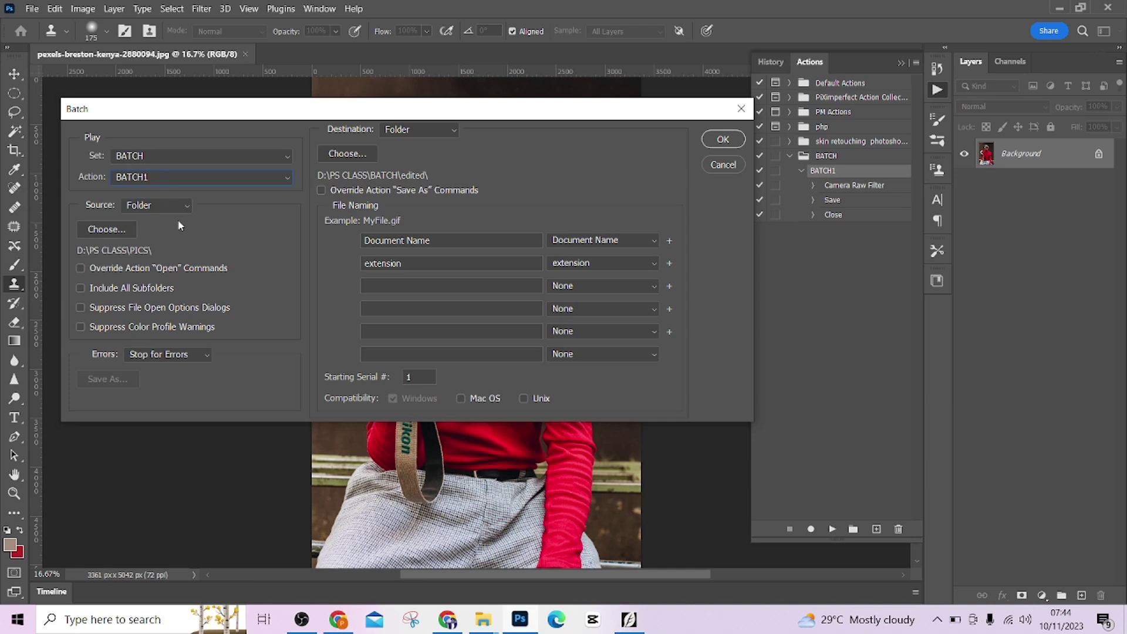
# Step: Set the batch source to Folder and choose the PICS folder inside PS CLASS
pyautogui.click(147, 206)
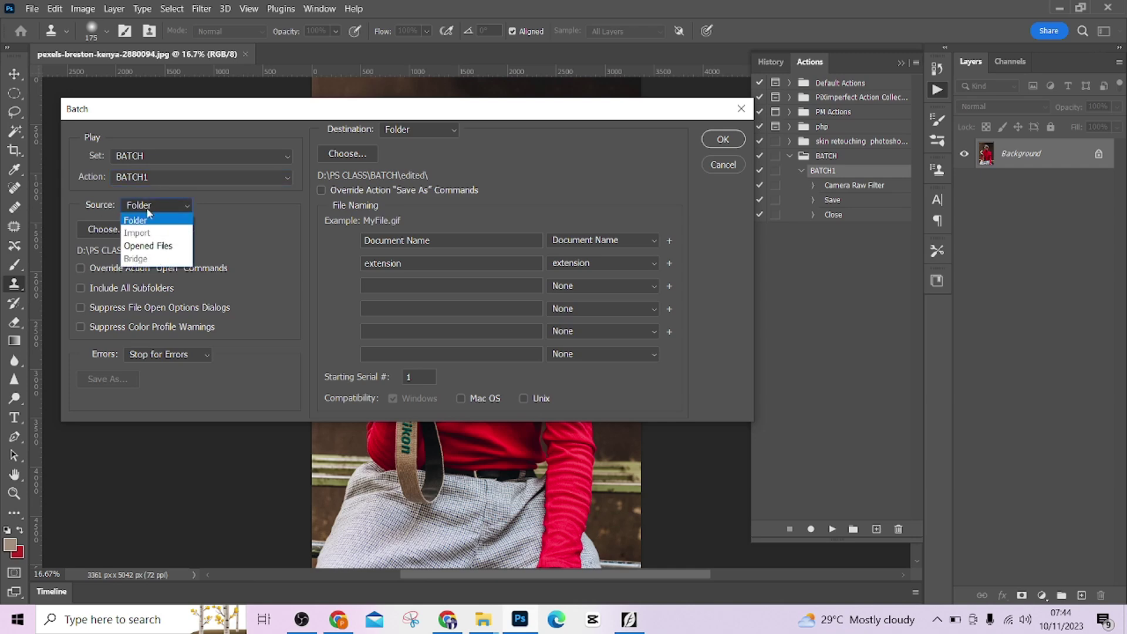
pyautogui.click(148, 220)
pyautogui.click(106, 230)
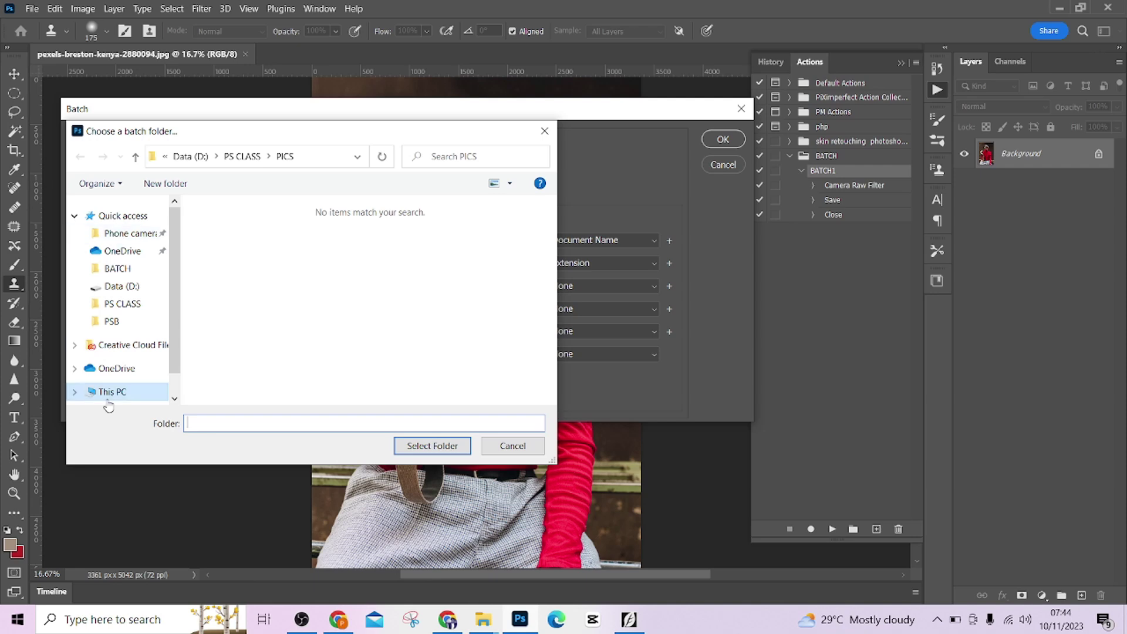
pyautogui.click(123, 308)
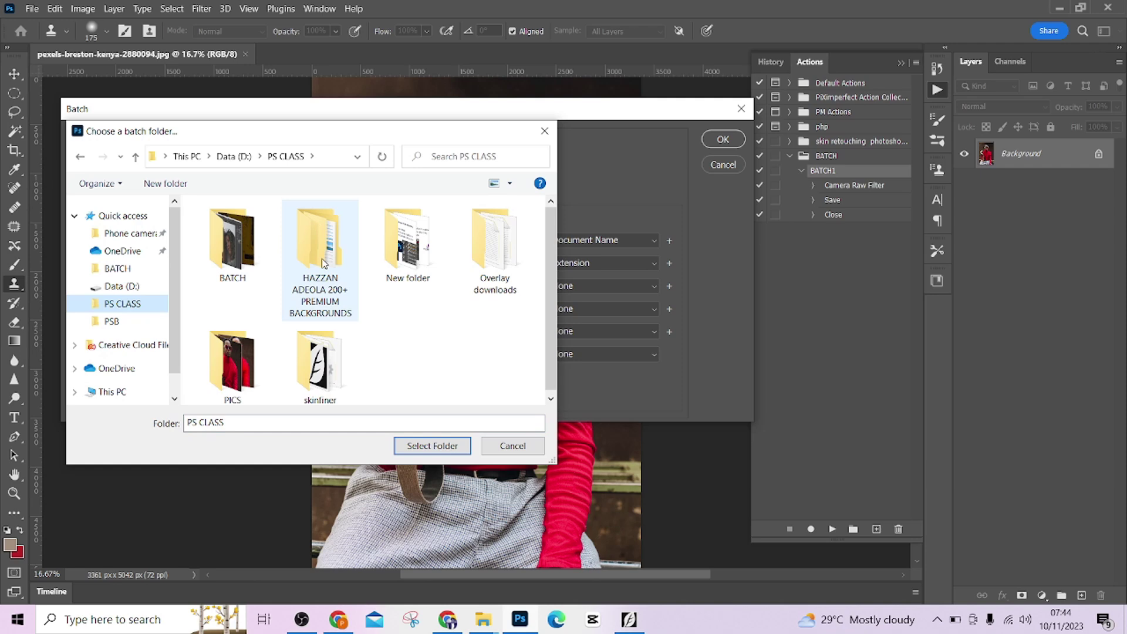
pyautogui.doubleClick(230, 375)
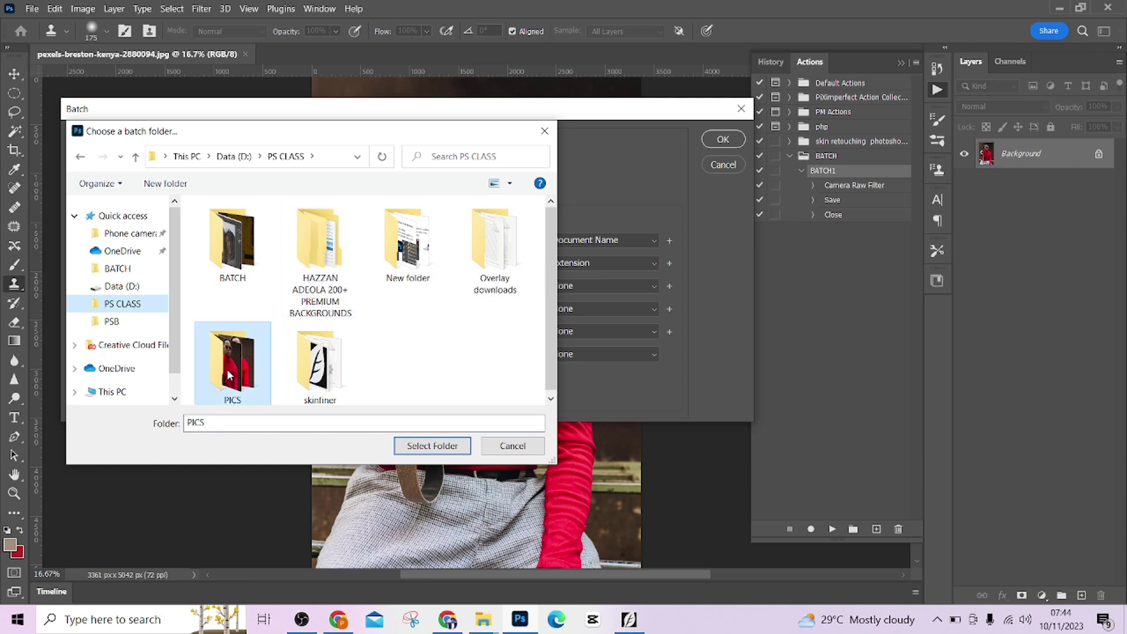
pyautogui.click(432, 445)
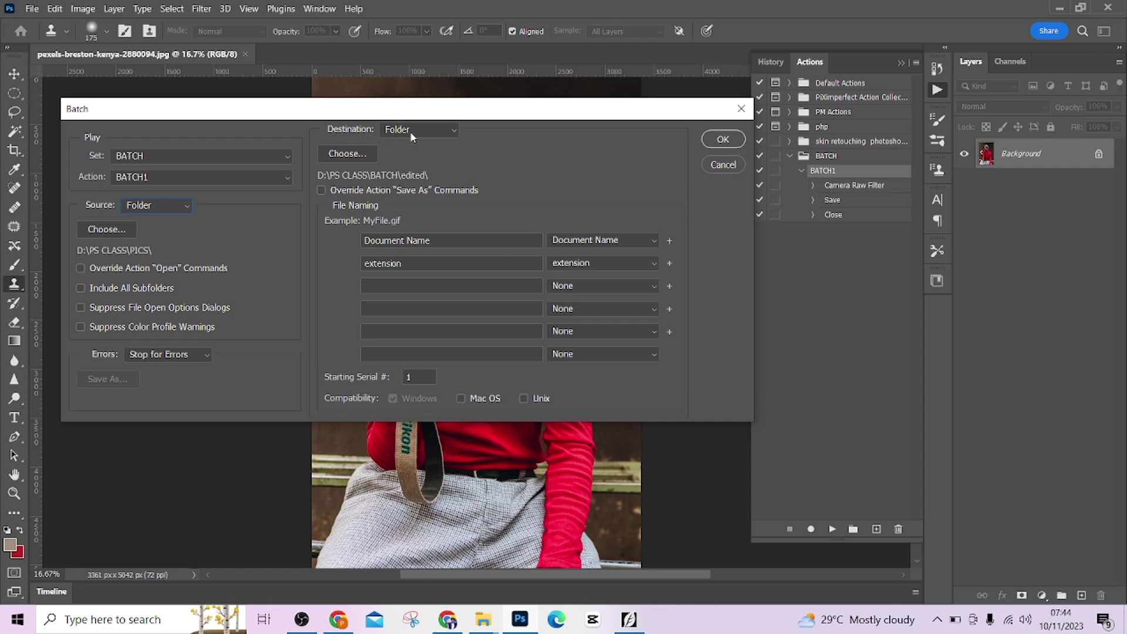
# Step: Confirm the edited folder inside BATCH as the destination folder and run the batch
pyautogui.click(360, 157)
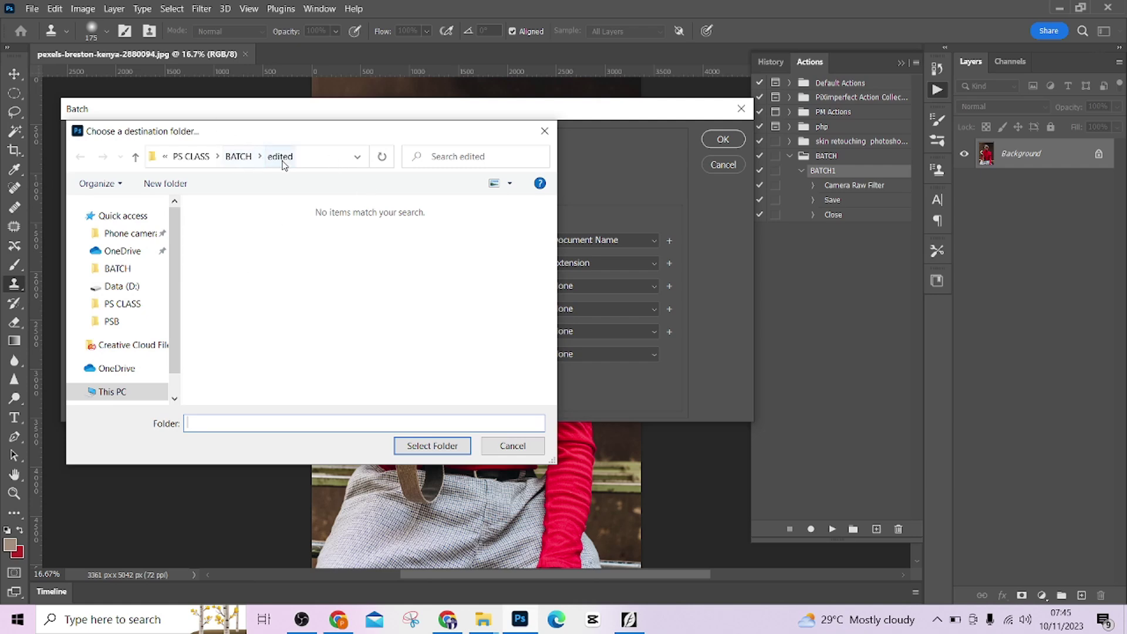
pyautogui.click(432, 446)
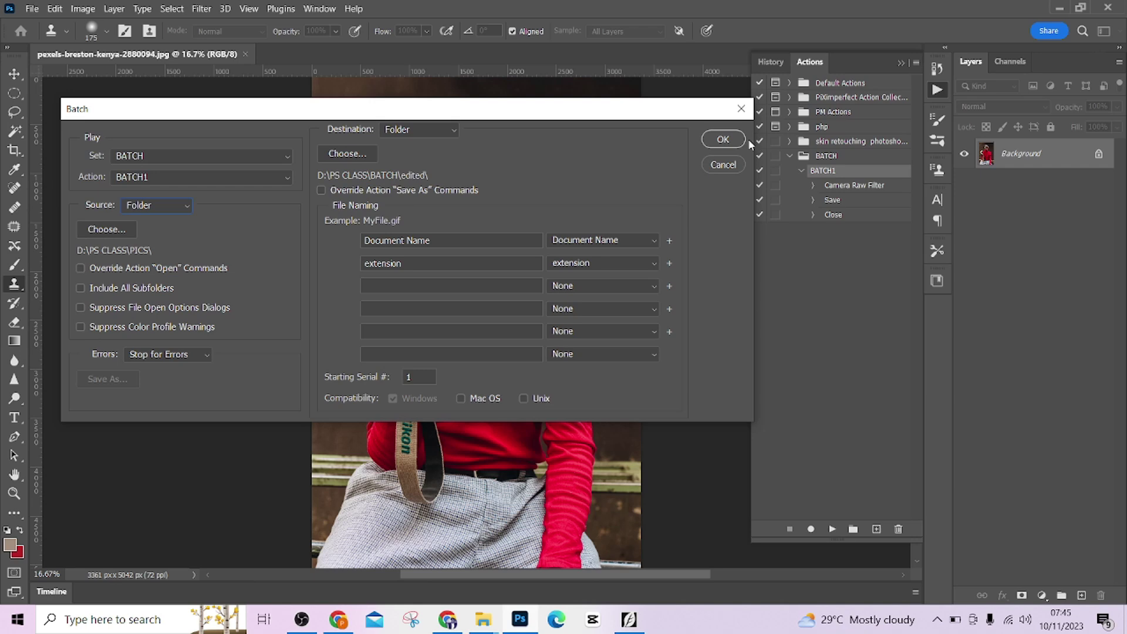
pyautogui.click(723, 139)
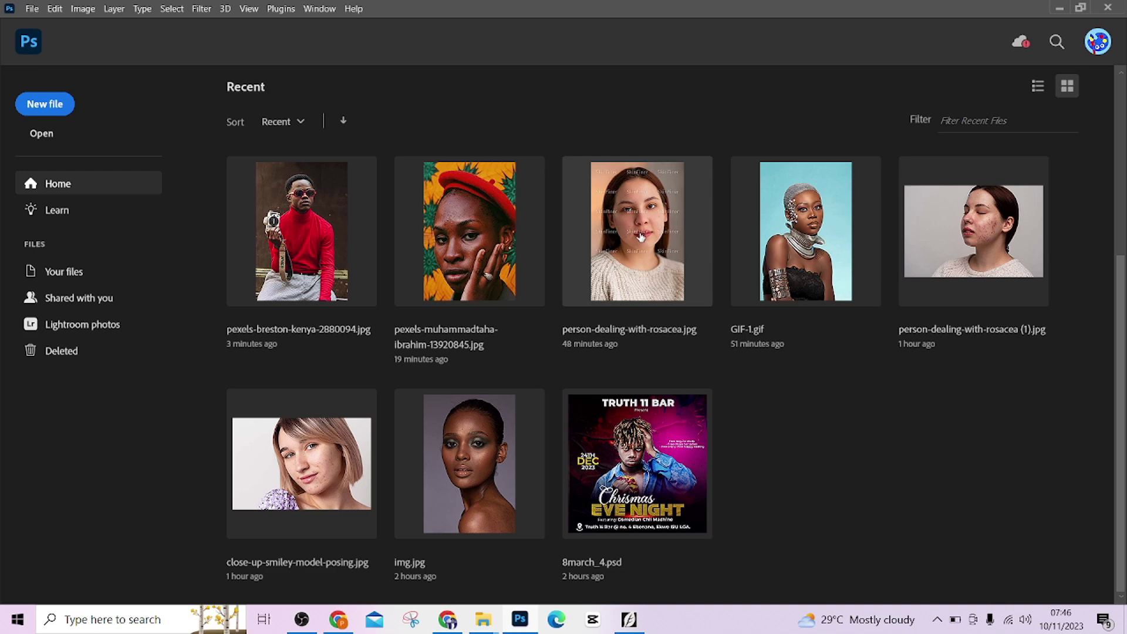
# Step: Switch to File Explorer and move the edited copies from the PICS folder into a new subfolder
pyautogui.click(1060, 10)
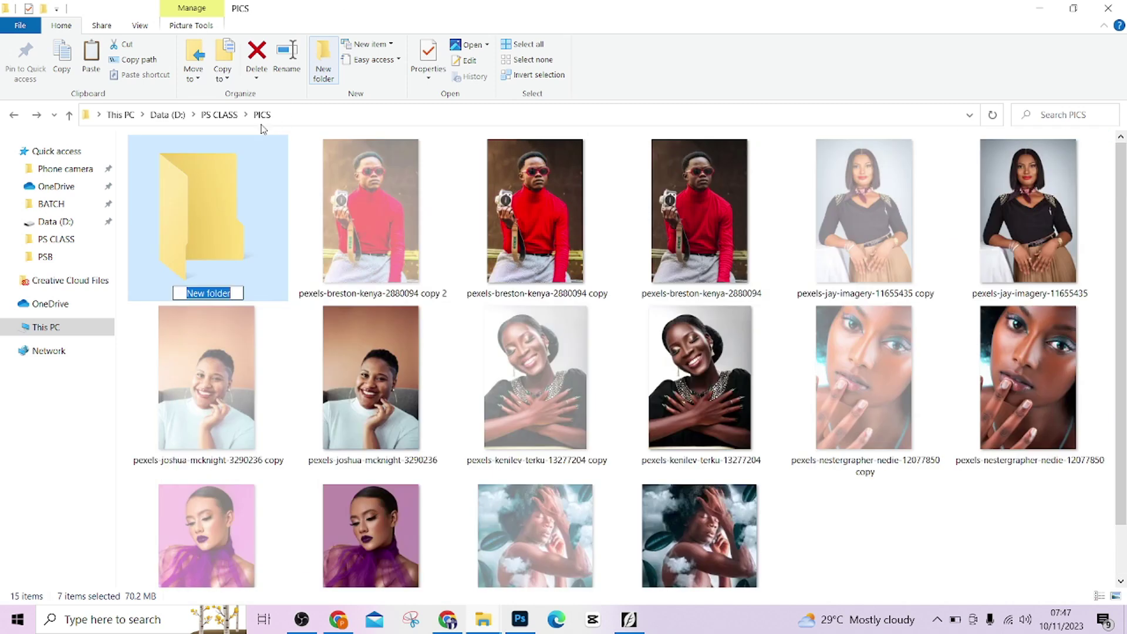
pyautogui.click(228, 202)
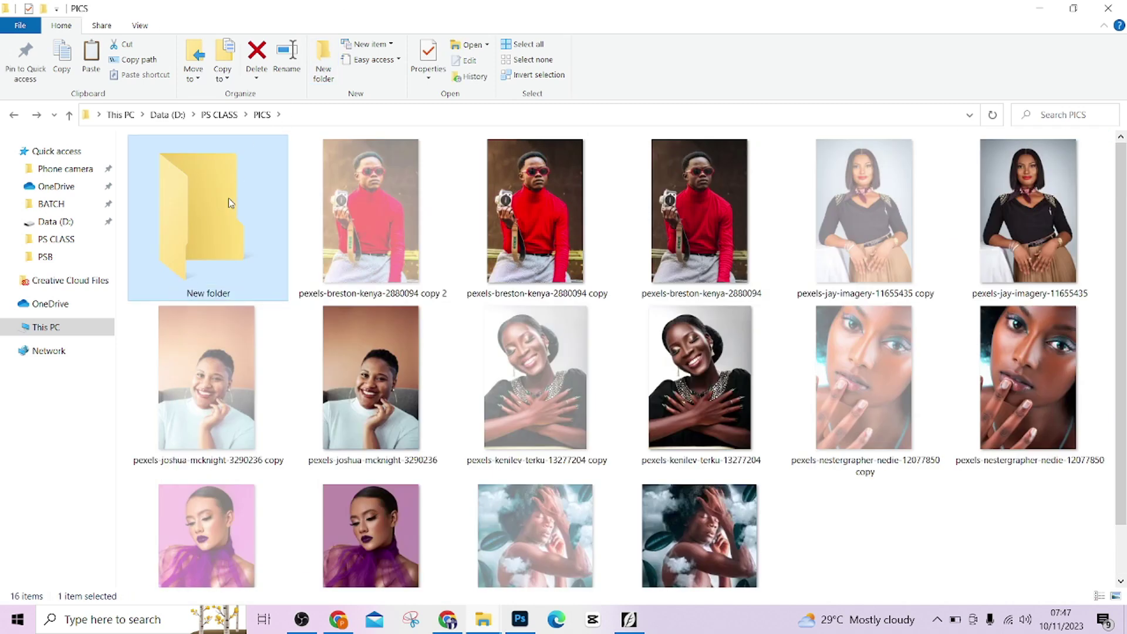
pyautogui.doubleClick(228, 202)
pyautogui.rightClick(297, 247)
pyautogui.click(339, 346)
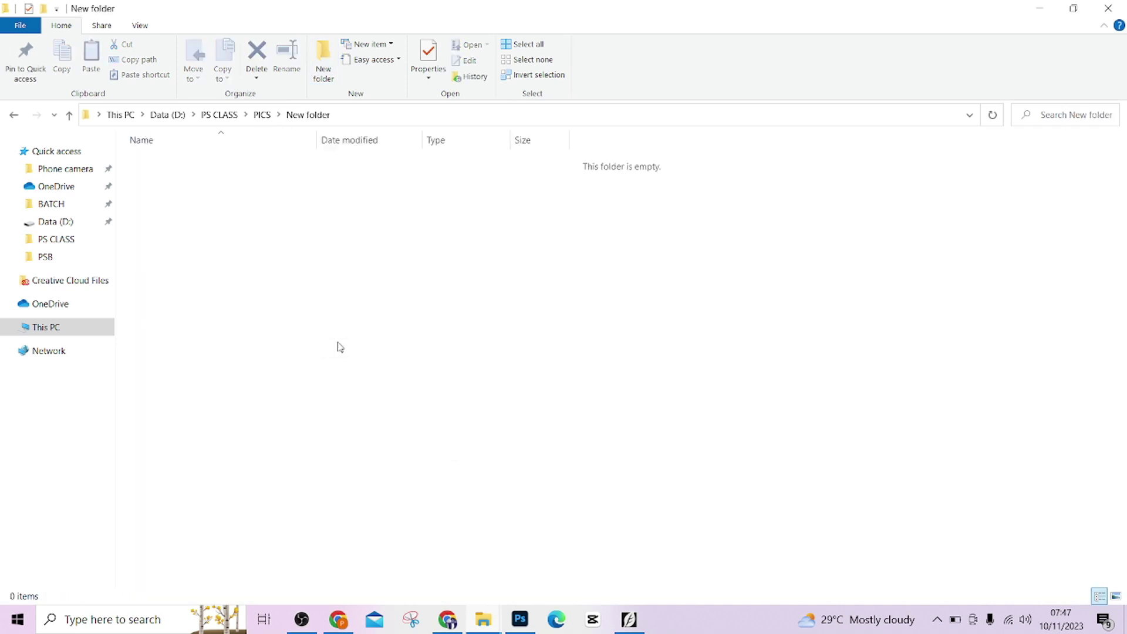
# Step: View the batch-edited copies in the new subfolder one by one in the photo viewer, from the last image back to the first
pyautogui.click(464, 164)
pyautogui.doubleClick(464, 164)
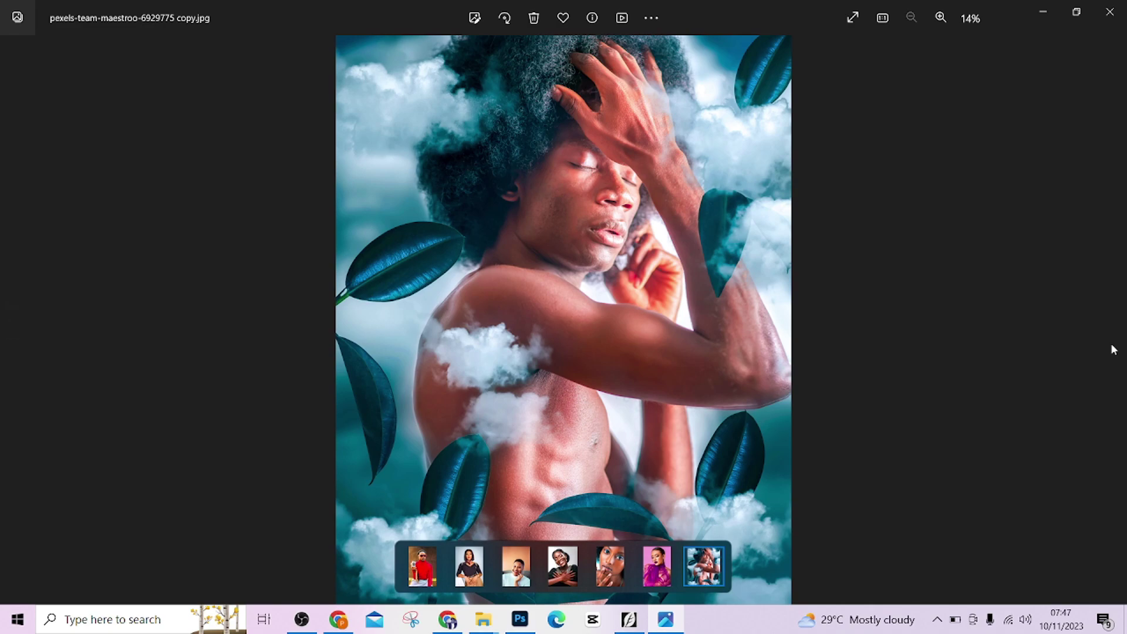
pyautogui.click(14, 320)
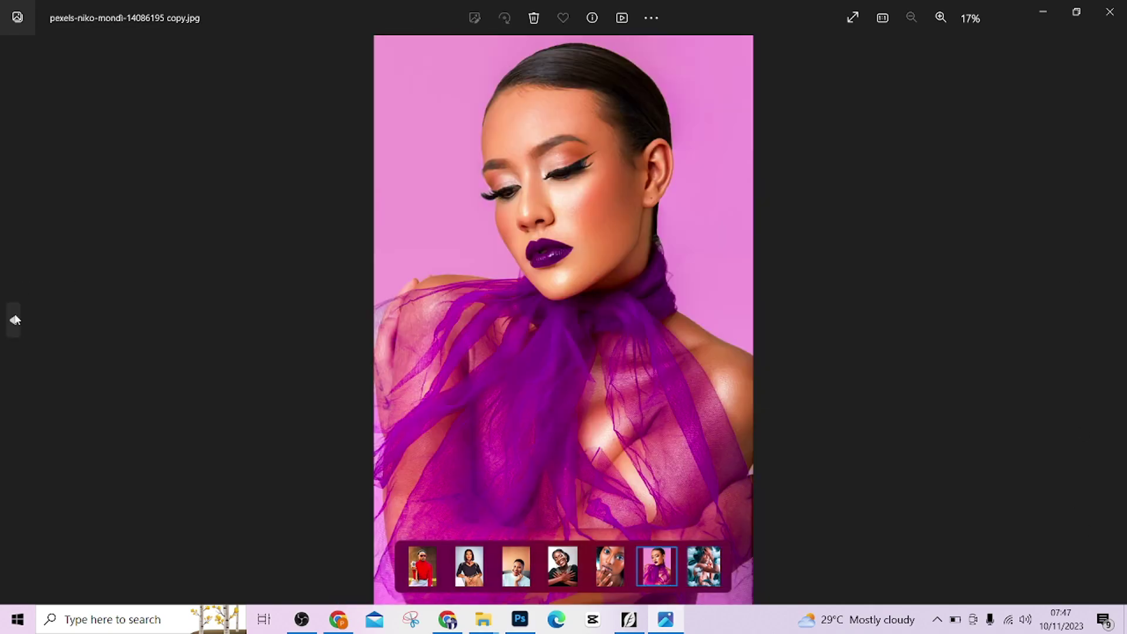
pyautogui.click(14, 320)
pyautogui.click(14, 320)
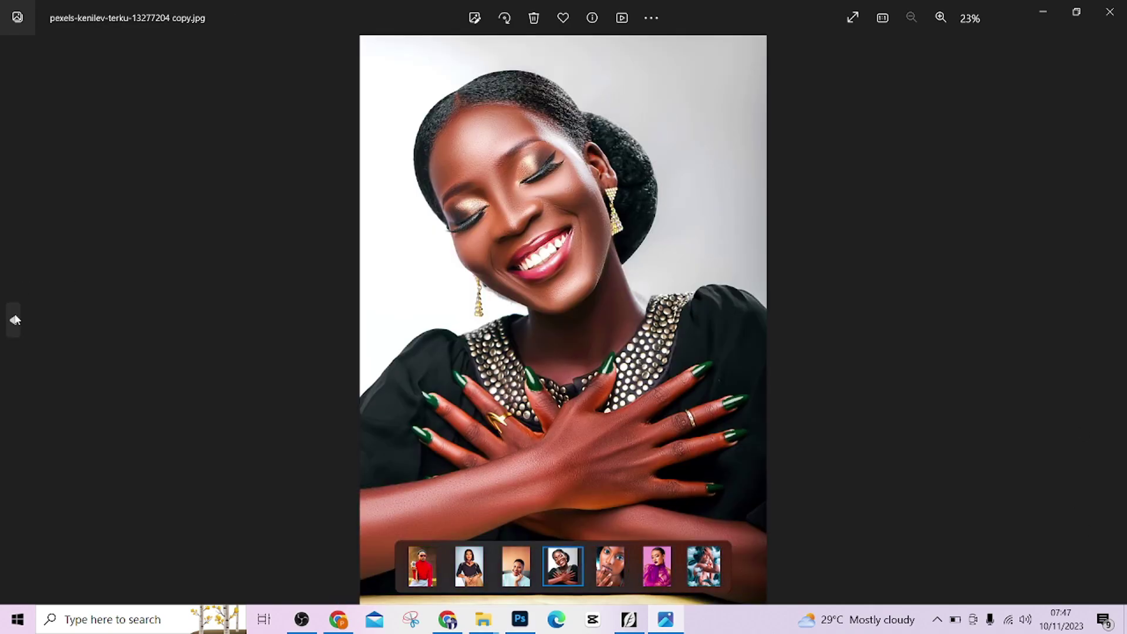
pyautogui.click(14, 320)
pyautogui.click(14, 320)
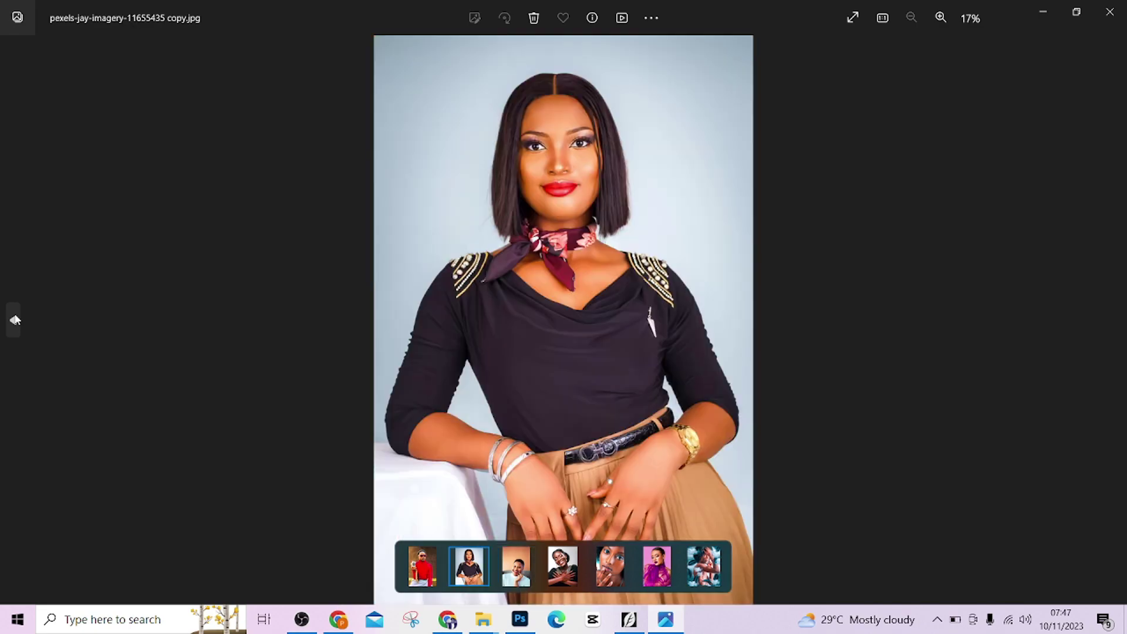
pyautogui.click(14, 320)
pyautogui.click(1109, 11)
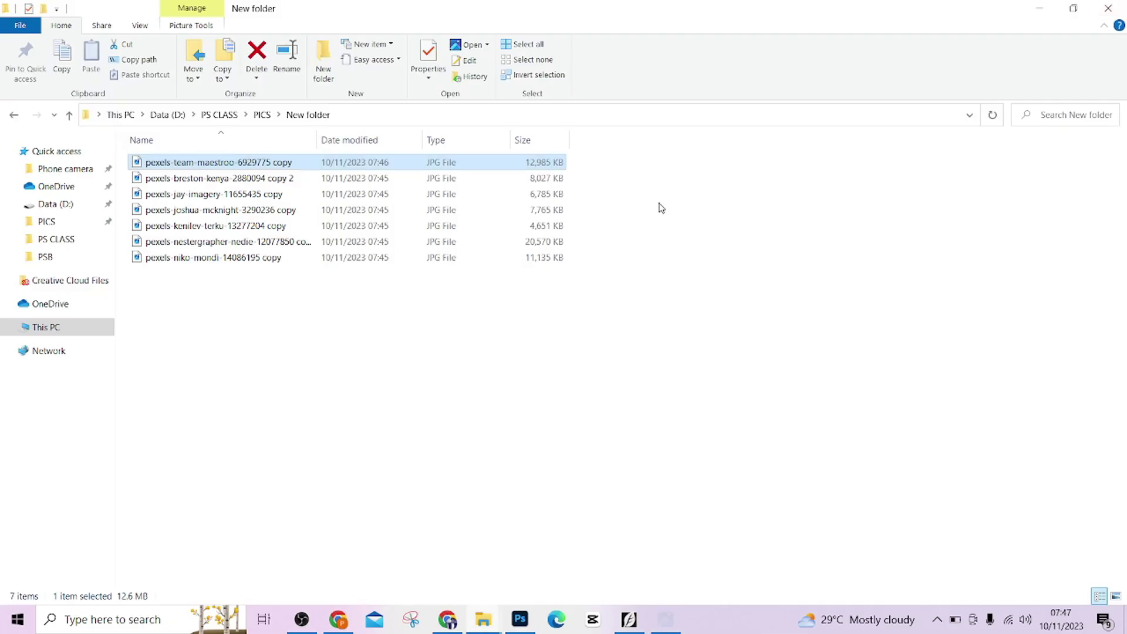
# Step: Put all the edited copies from the new subfolder back into the PICS folder alongside the originals
pyautogui.moveTo(478, 347); pyautogui.dragTo(485, 178)
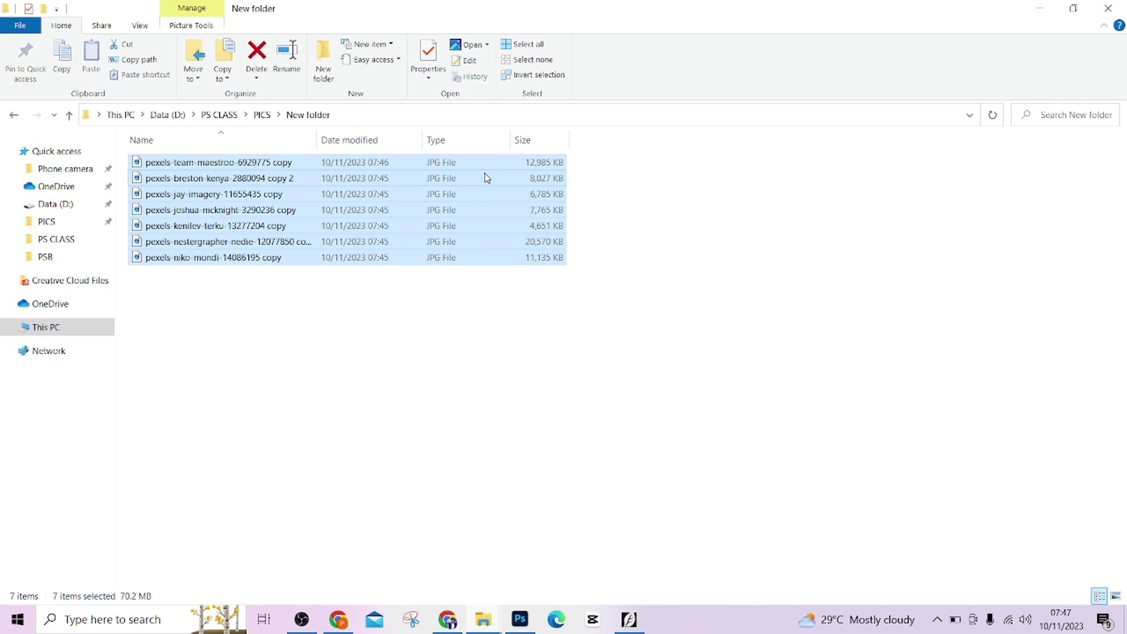
pyautogui.rightClick(486, 177)
pyautogui.click(549, 522)
pyautogui.click(21, 117)
pyautogui.rightClick(699, 368)
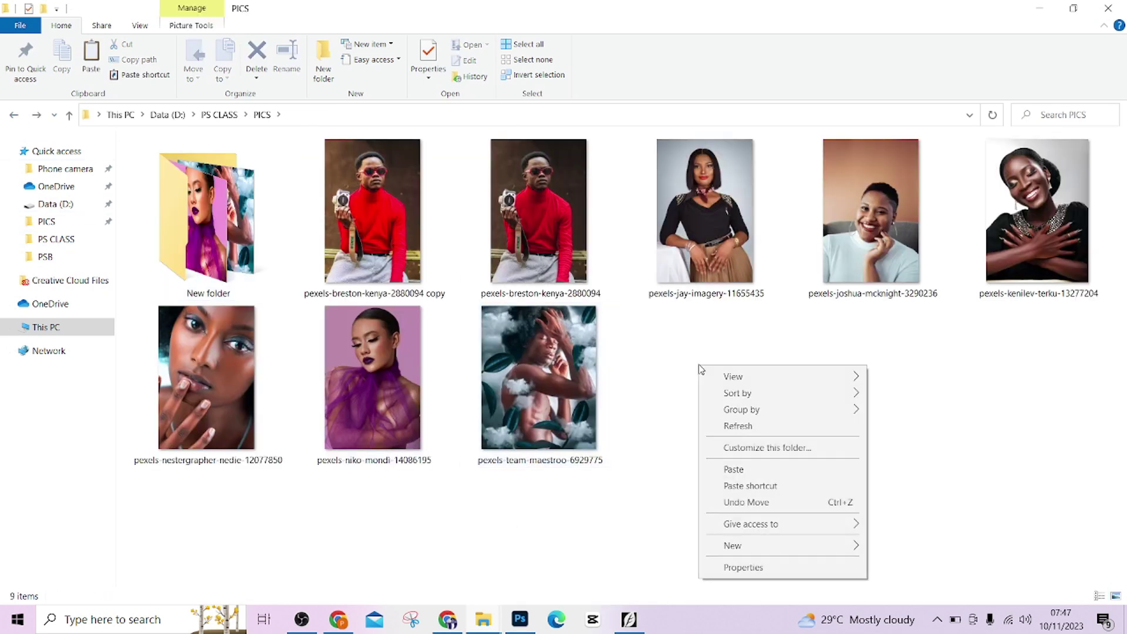
pyautogui.click(744, 470)
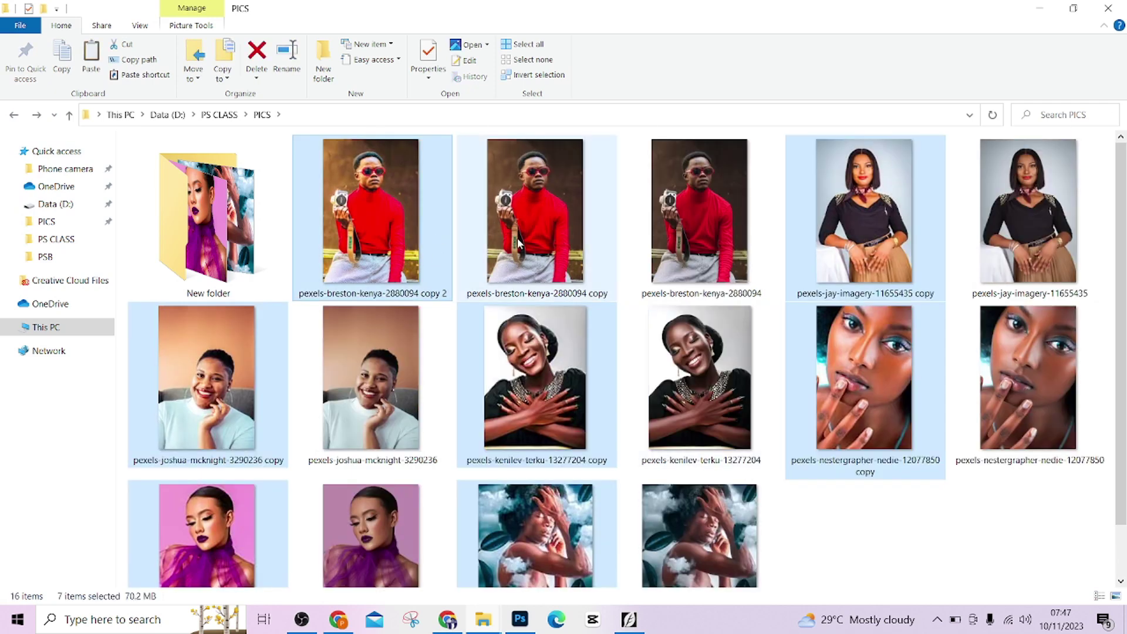
# Step: Compare each edited copy with its original in the PICS folder by paging through all the photos in the viewer
pyautogui.click(359, 245)
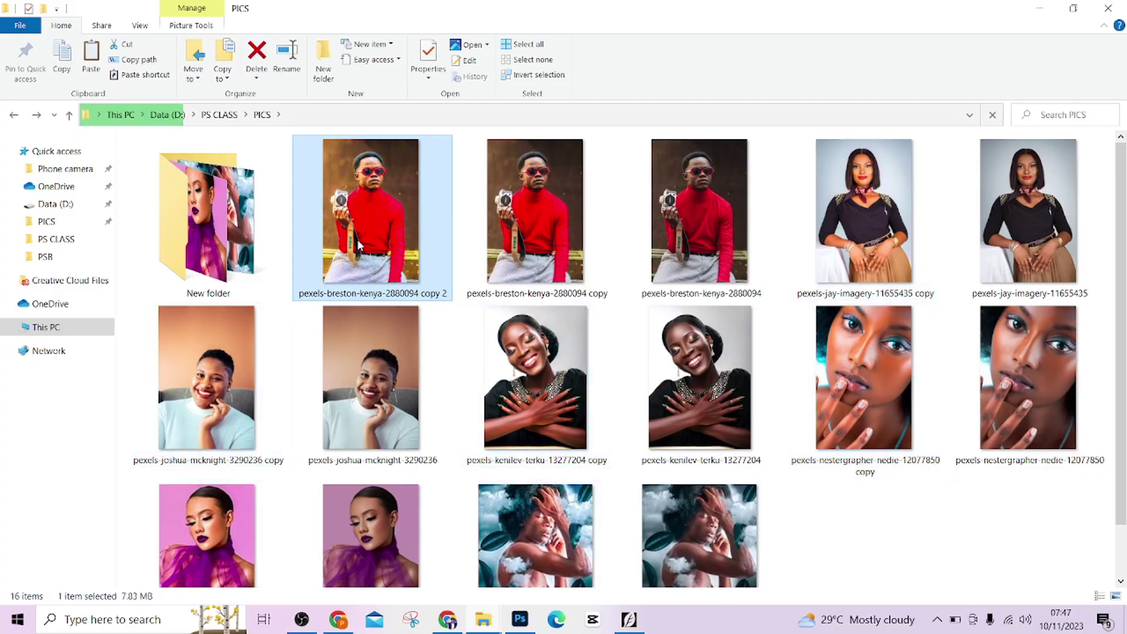
pyautogui.doubleClick(359, 245)
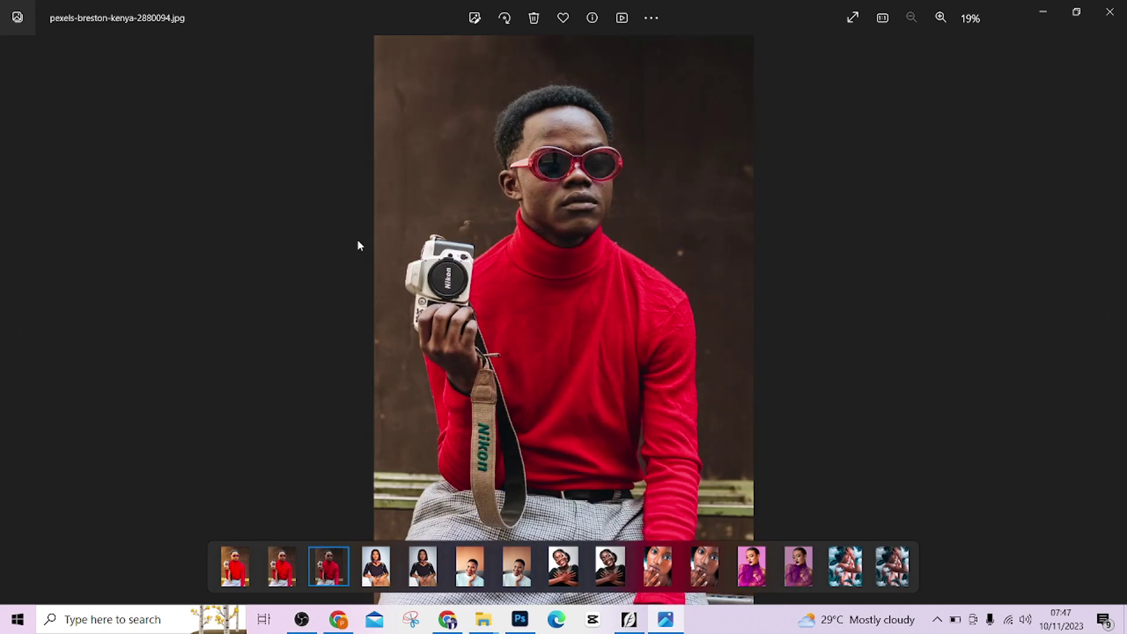
pyautogui.press('Right')
pyautogui.press('Right')
pyautogui.press('Right')
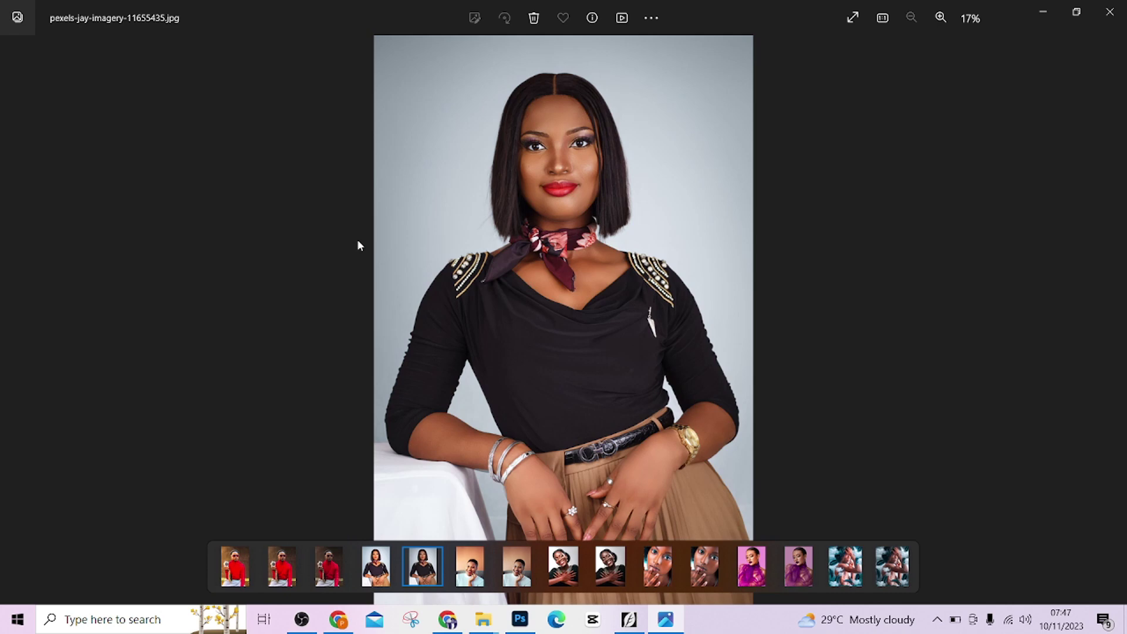
pyautogui.press('Right')
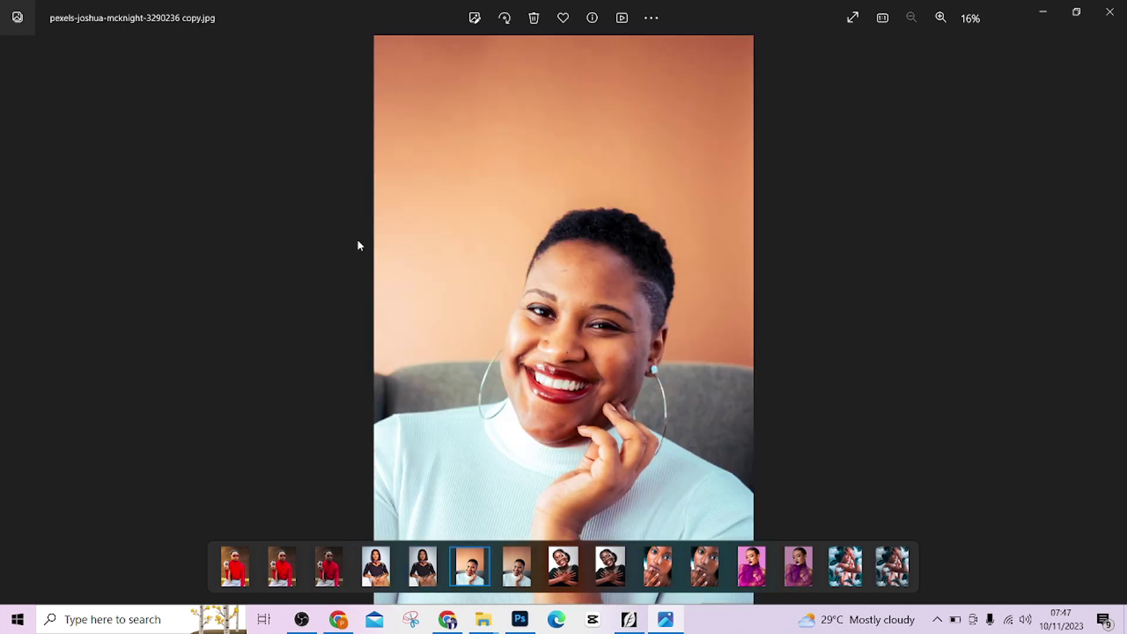
pyautogui.press('Right')
pyautogui.press('Right')
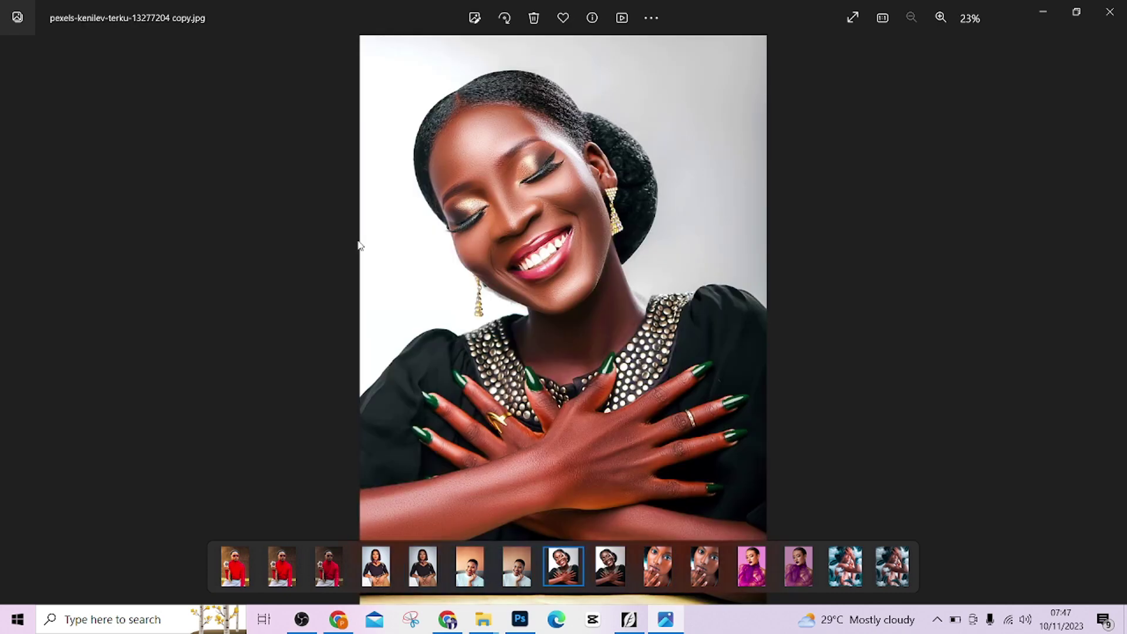
pyautogui.press('Right')
pyautogui.press('Right')
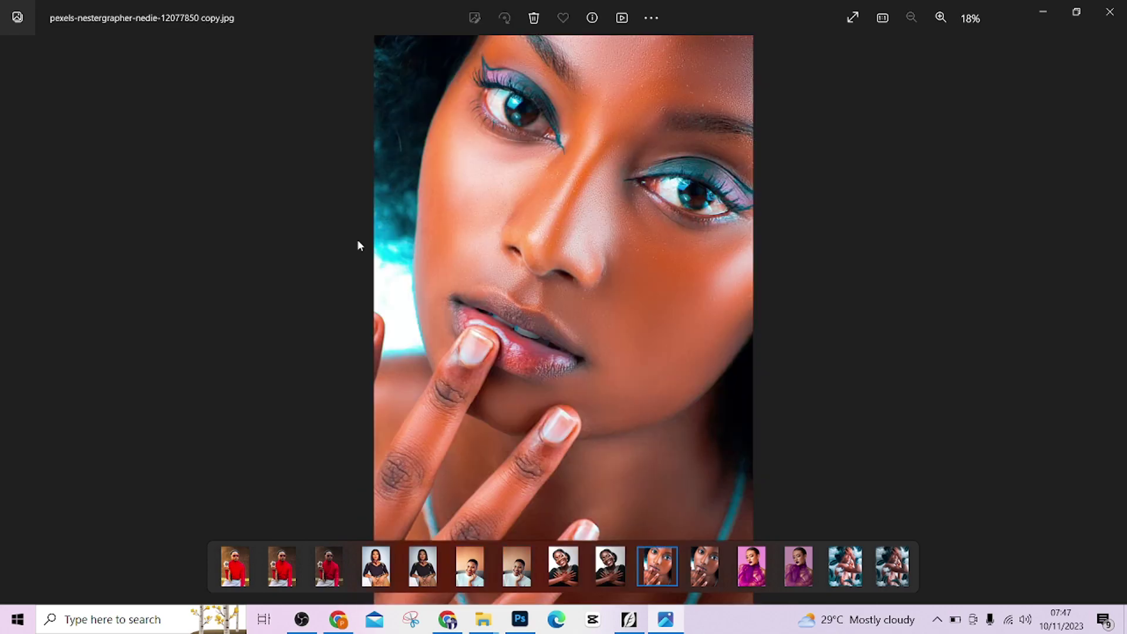
pyautogui.press('Right')
pyautogui.press('Right')
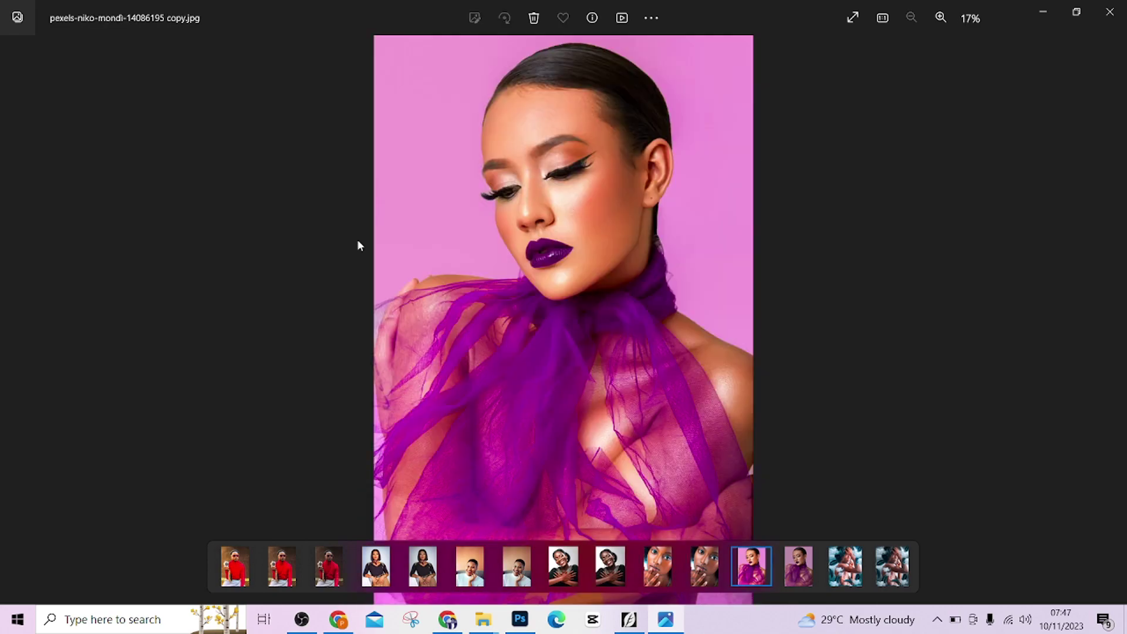
pyautogui.press('Right')
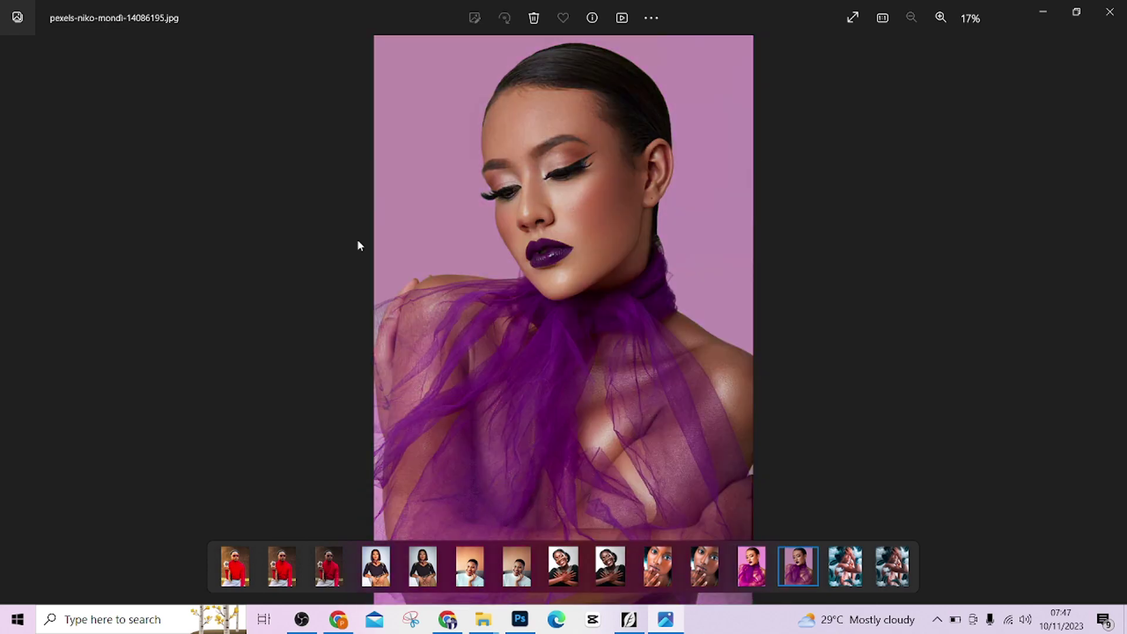
pyautogui.press('Right')
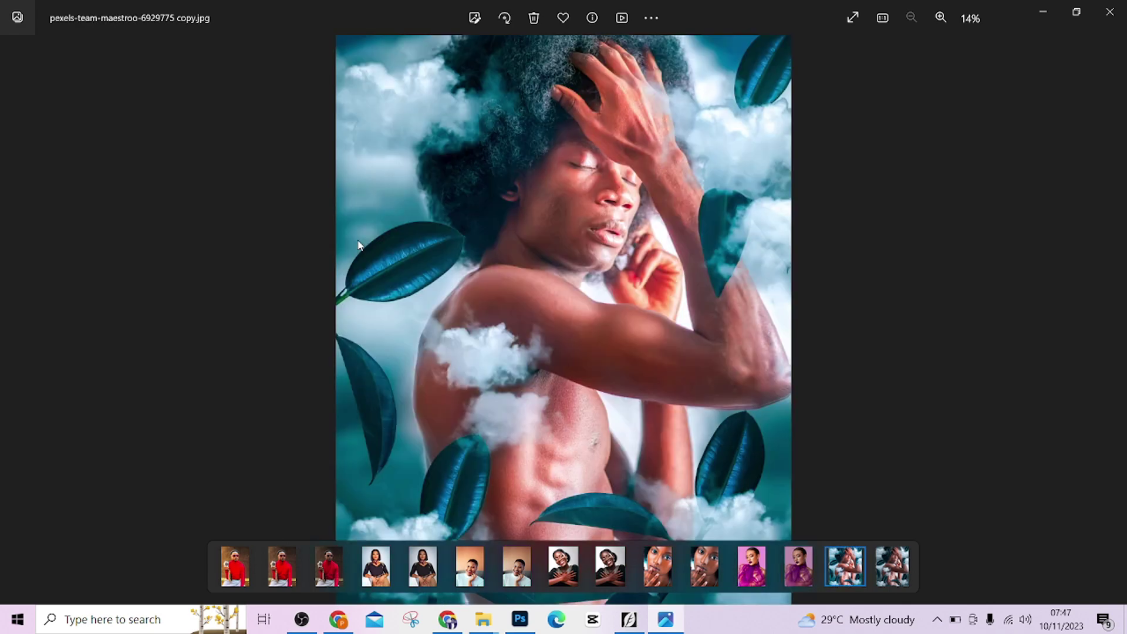
pyautogui.press('Right')
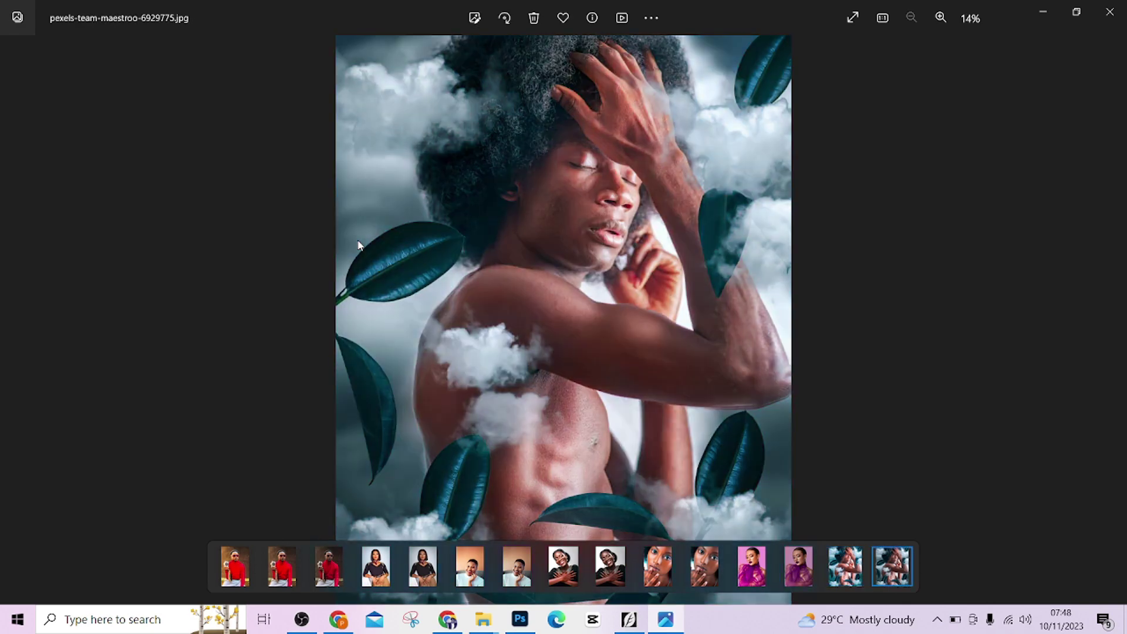